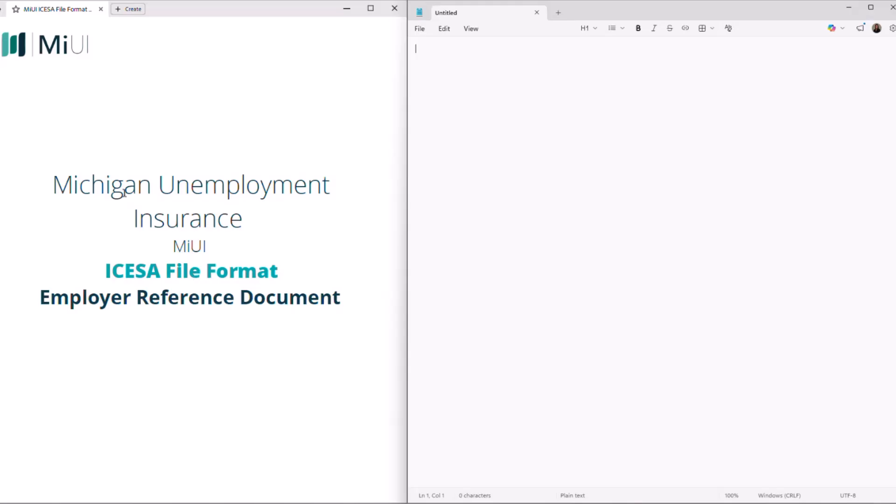
Scroll the ICESA PDF to page 7's Record Tables, showing the Record Identifier row
scroll(290, 230, down, 8)
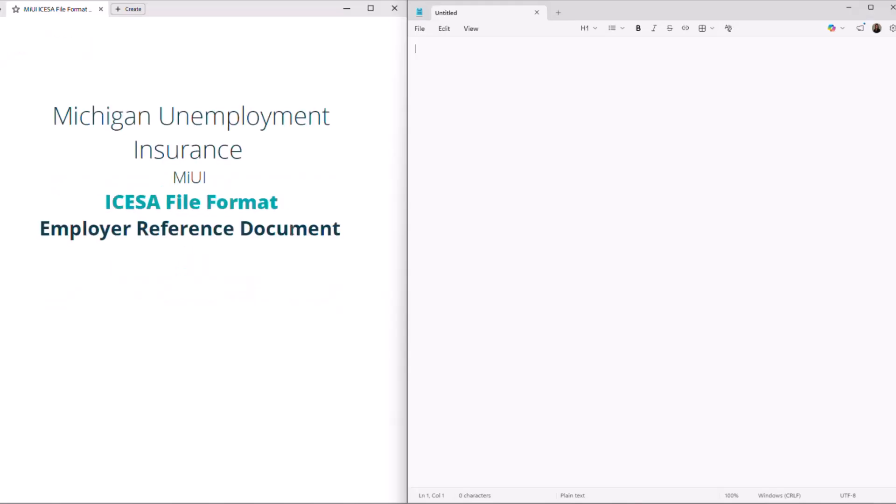
scroll(291, 239, down, 10)
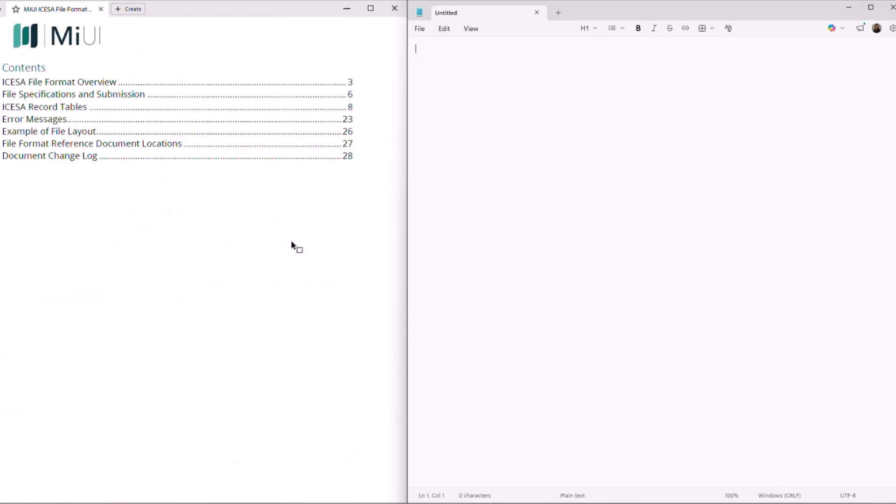
scroll(295, 254, down, 10)
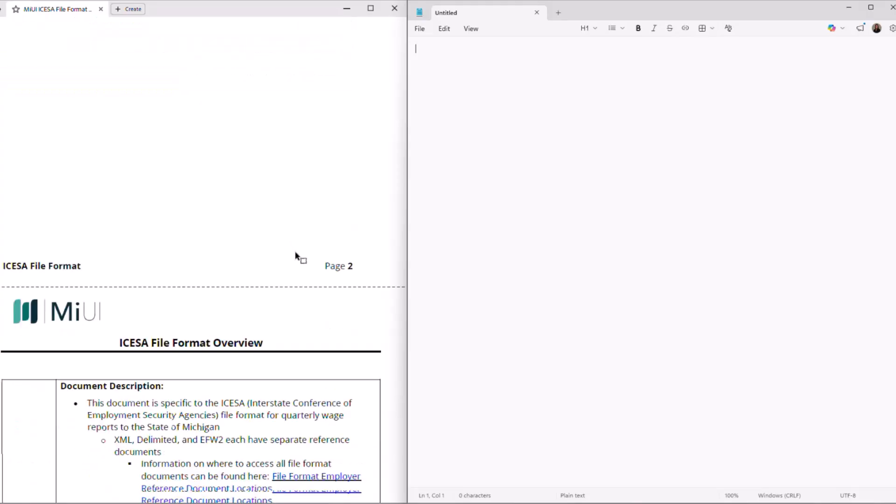
scroll(298, 262, down, 10)
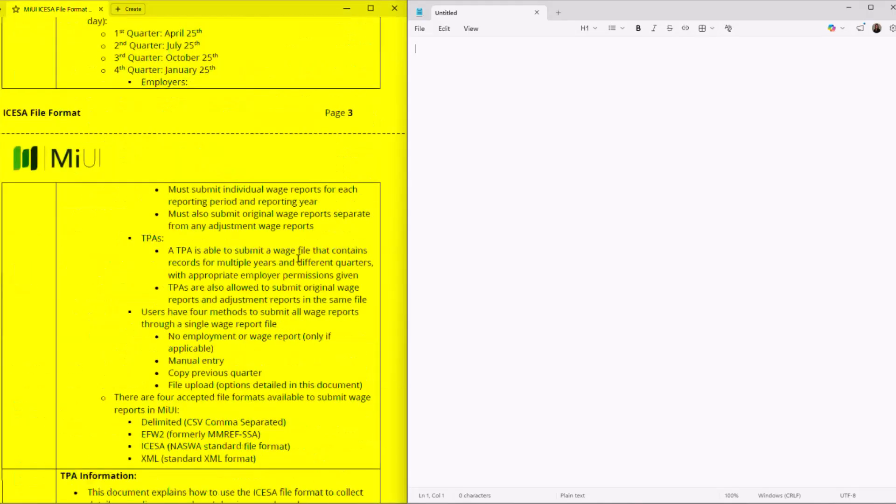
scroll(302, 275, down, 10)
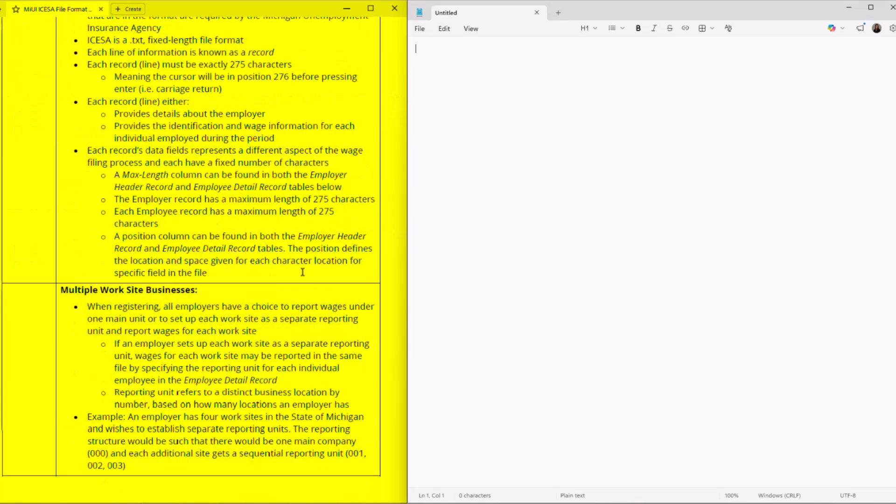
scroll(302, 282, down, 10)
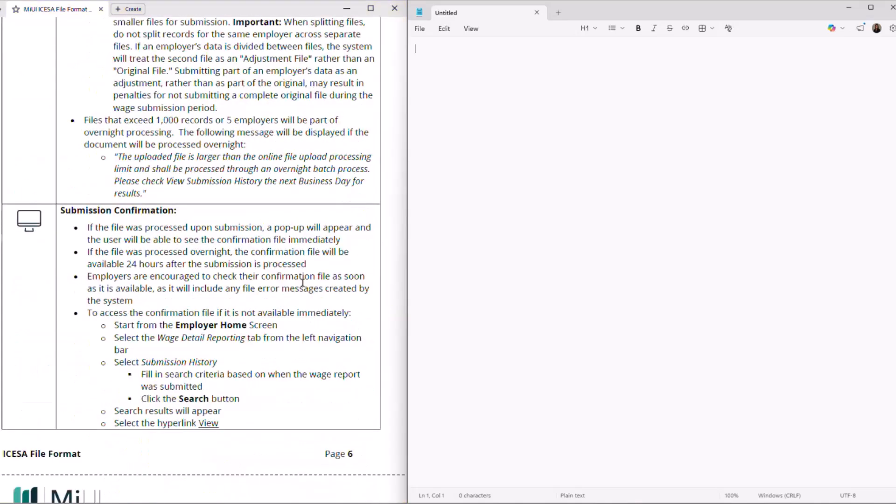
scroll(303, 285, down, 5)
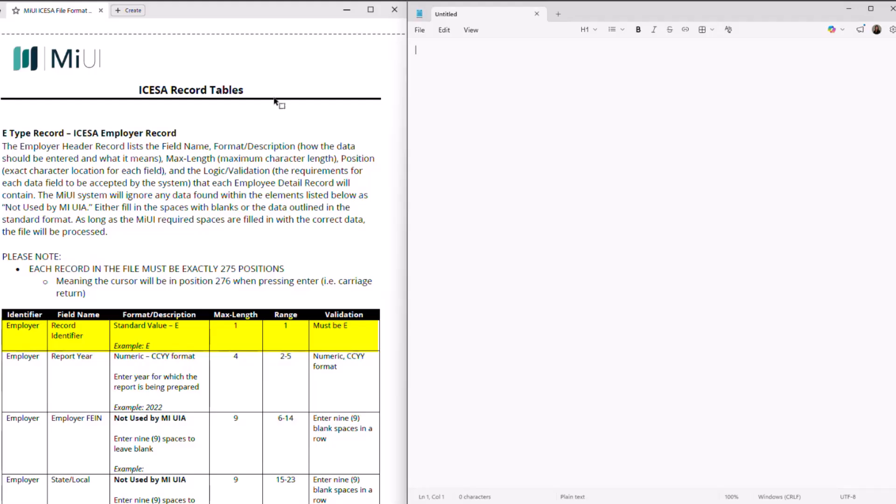
Begin the employer record with E and year 2026, padded with 18 blank spaces
text(E)
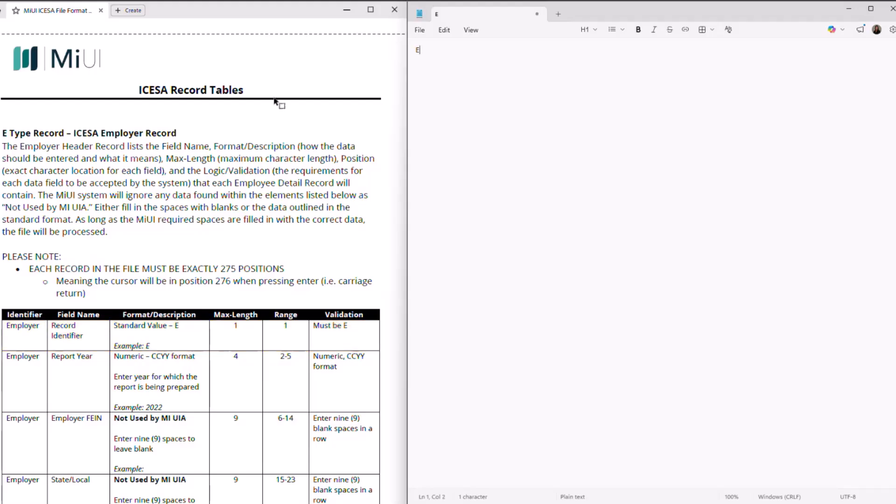
scroll(94, 296, down, 3)
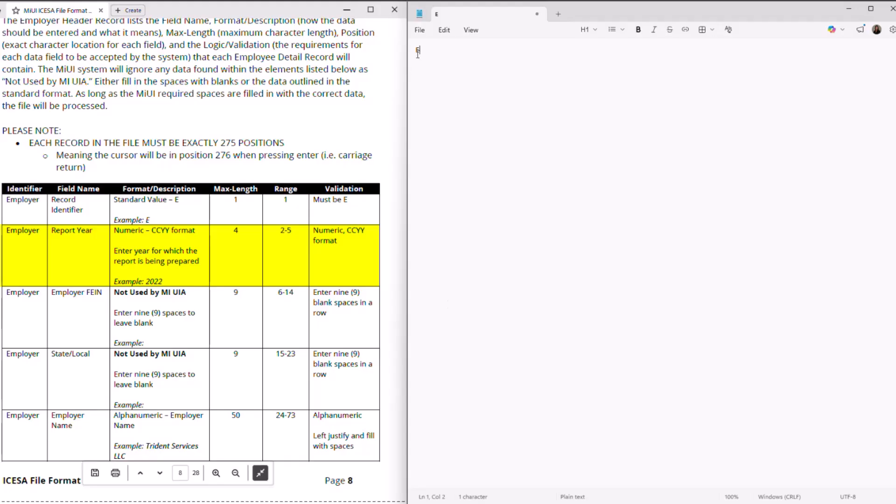
text(2026)
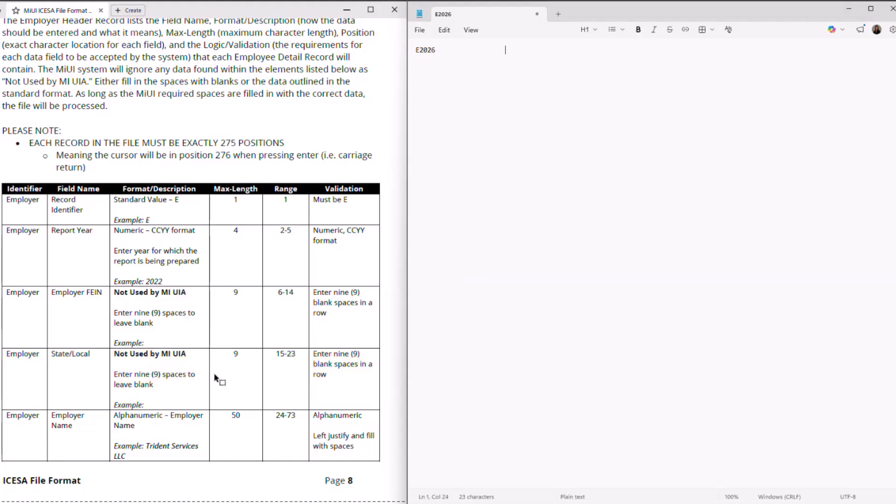
Enter the employer name Tester LLC after the padded E2026 prefix
scroll(179, 397, down, 3)
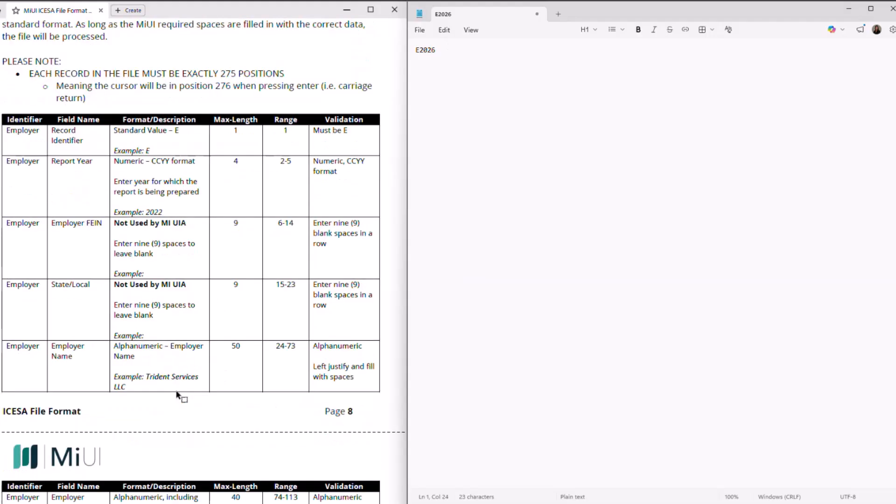
scroll(177, 395, down, 8)
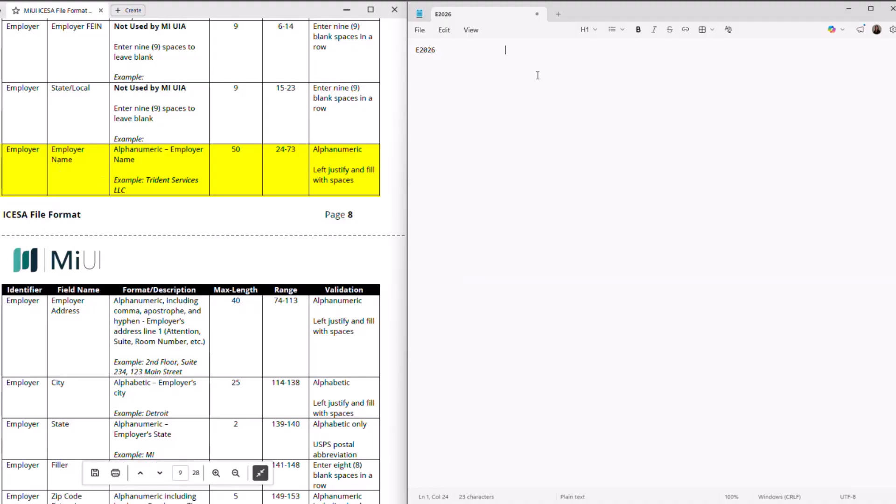
text(Tester)
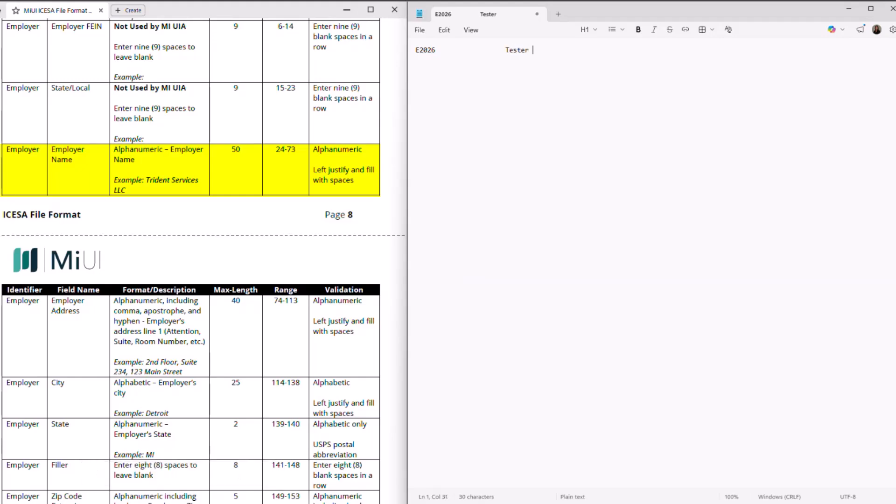
text( LLC)
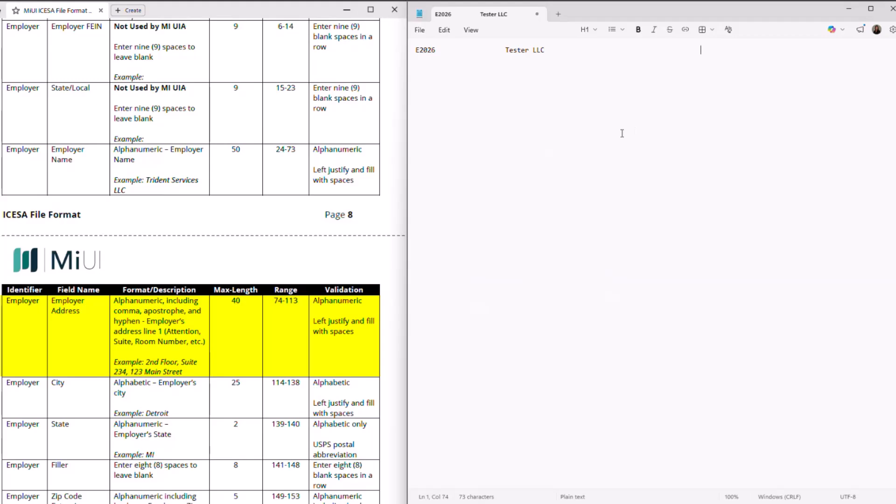
Enter the employer's street address, city and state code, each padded to its field width
text(123 Main St)
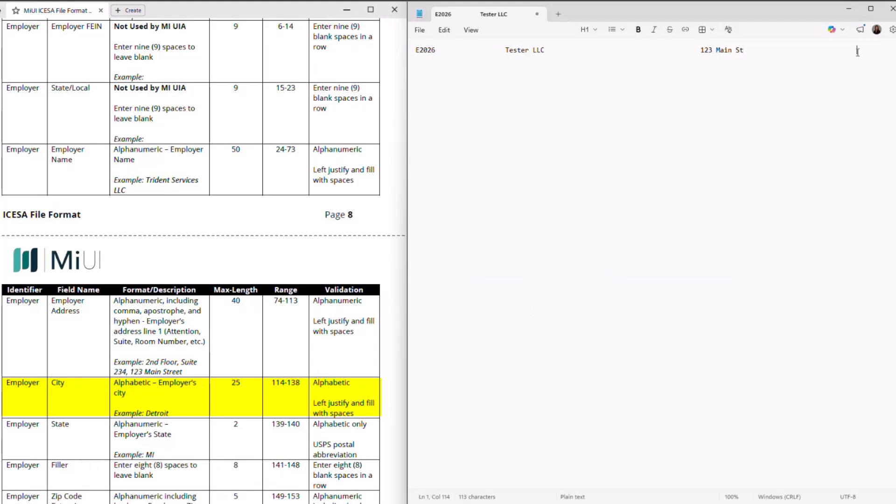
text(Detroit)
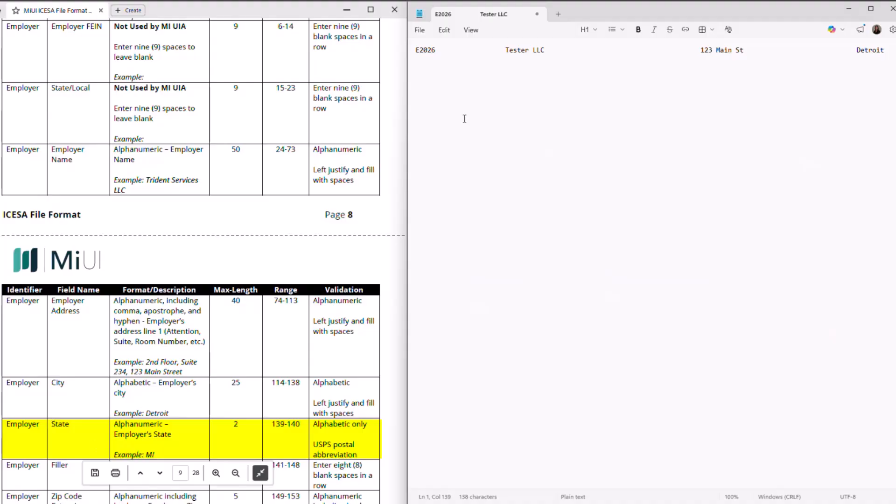
text(MI)
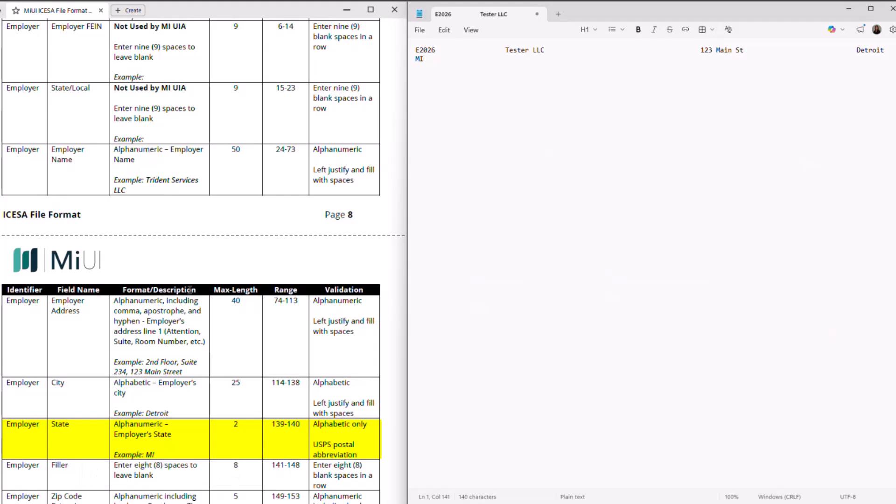
Add eight filler spaces after the state code, reaching 148 characters
scroll(191, 290, down, 3)
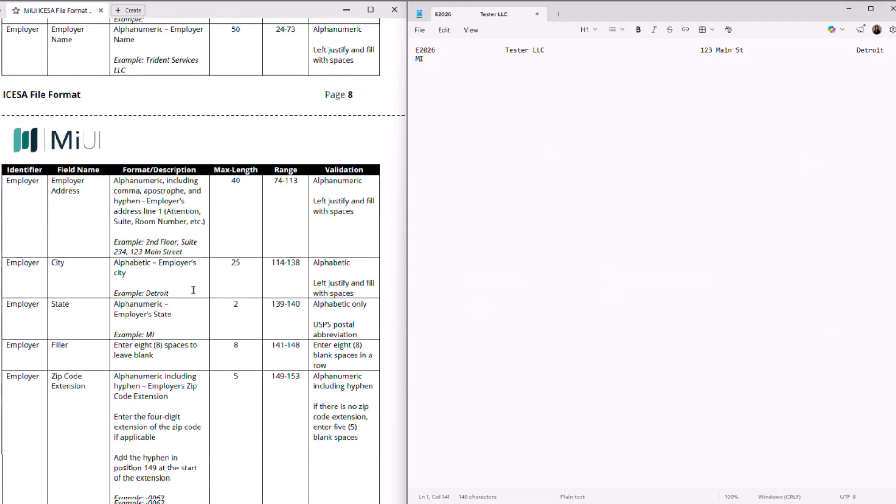
scroll(193, 290, down, 4)
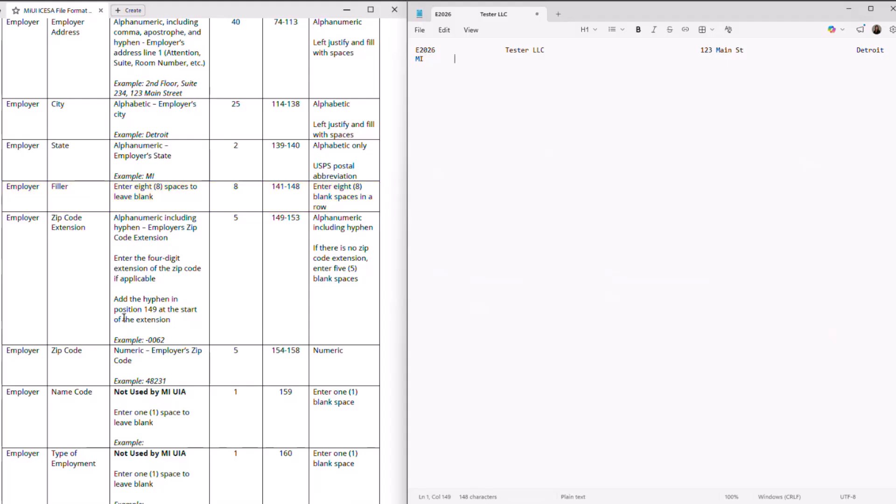
Enter the hyphenated zip extension and five-digit zip code after the filler
scroll(142, 239, down, 1)
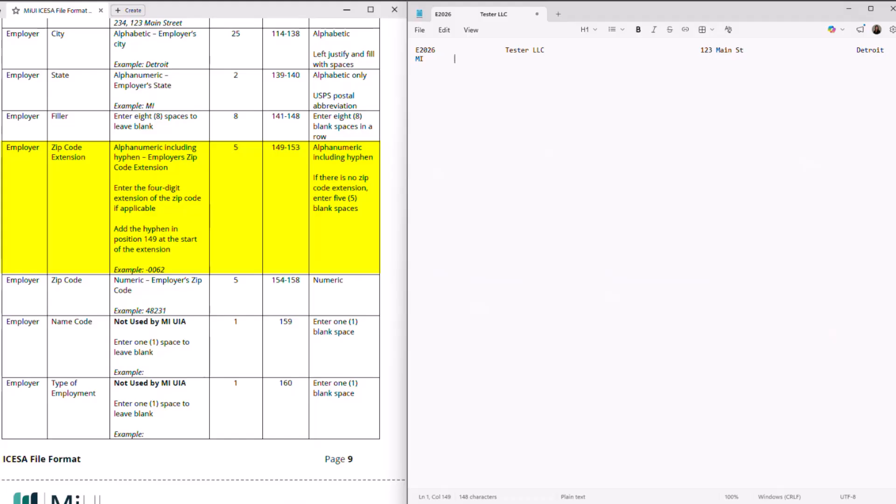
text(-0062)
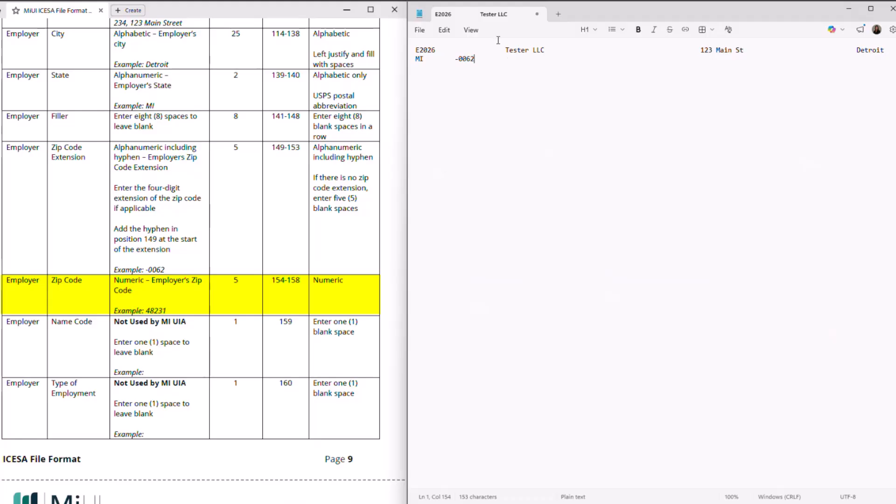
text(48231)
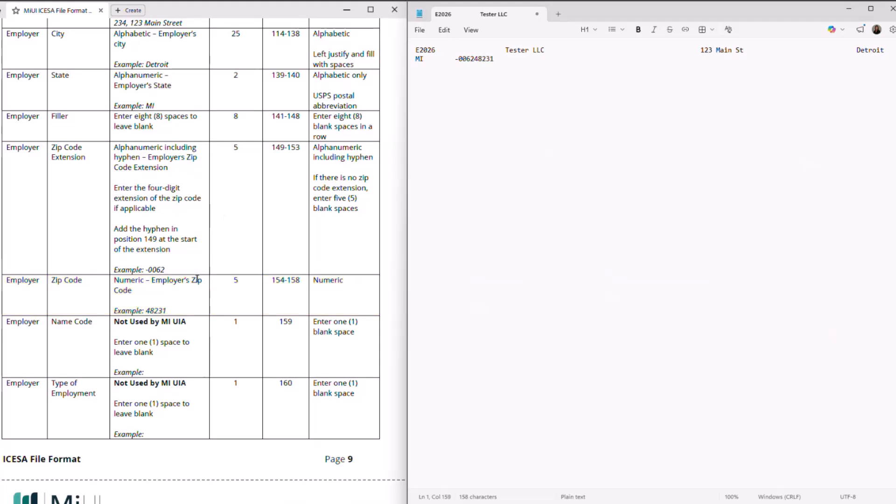
Scroll the ICESA PDF to the Blocking Factor and Establishment Number rows
scroll(196, 276, down, 5)
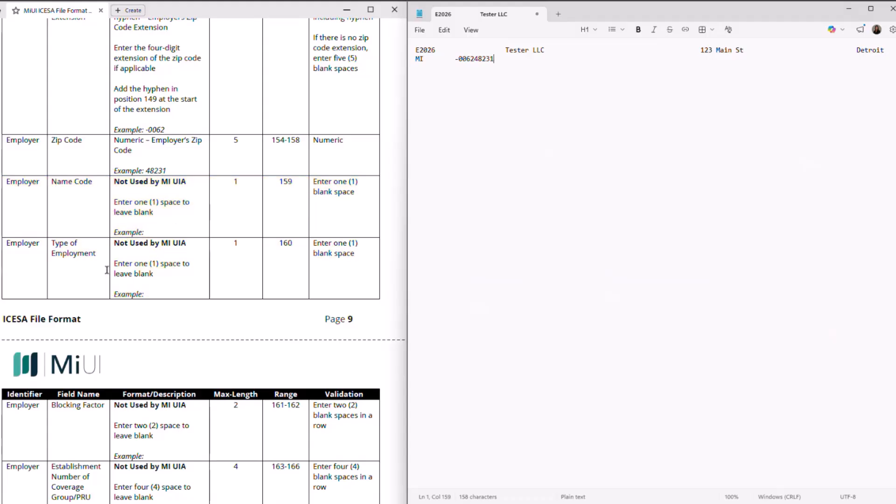
scroll(120, 280, down, 4)
scroll(121, 280, down, 1)
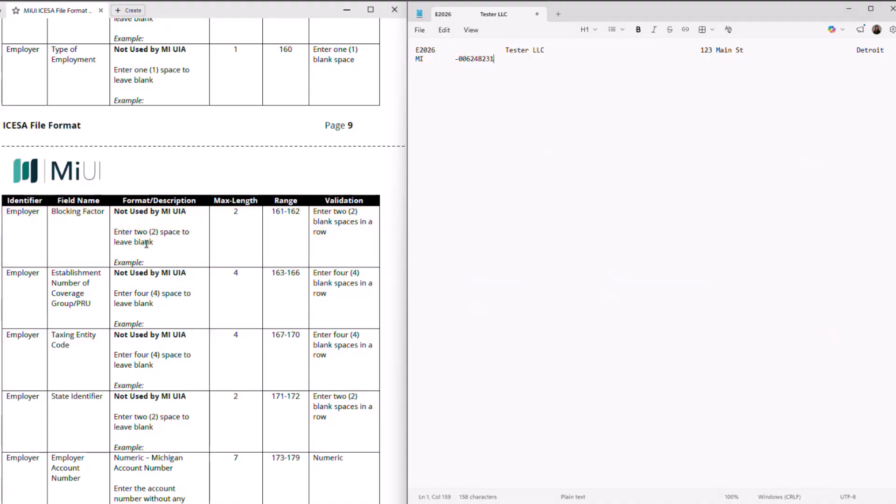
scroll(145, 247, down, 2)
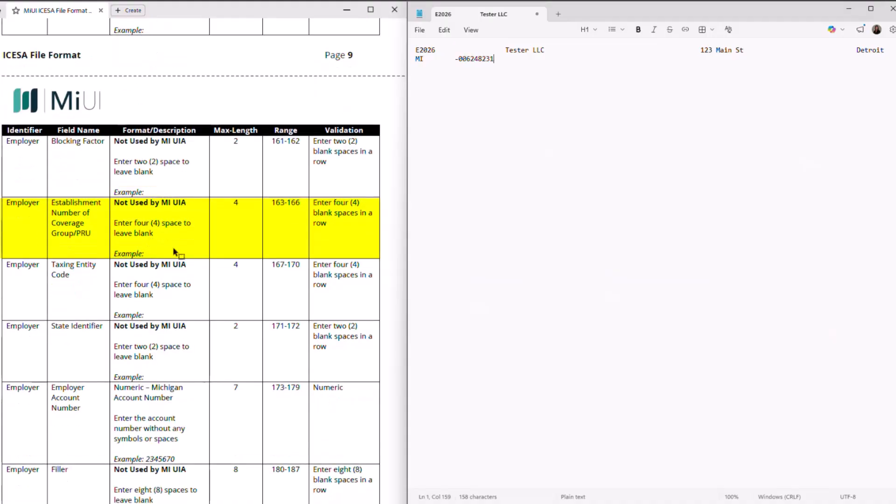
Fill positions 159–172 with blank spaces for the Not Used employer fields
scroll(93, 243, down, 1)
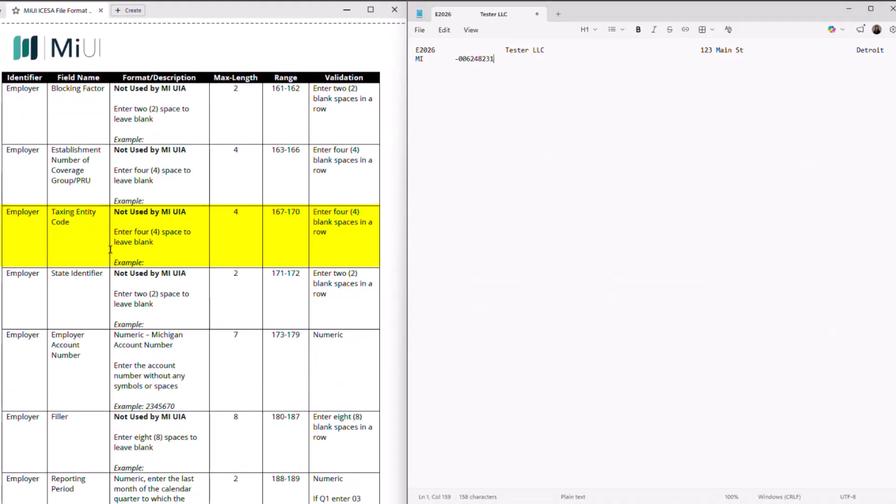
scroll(130, 294, down, 1)
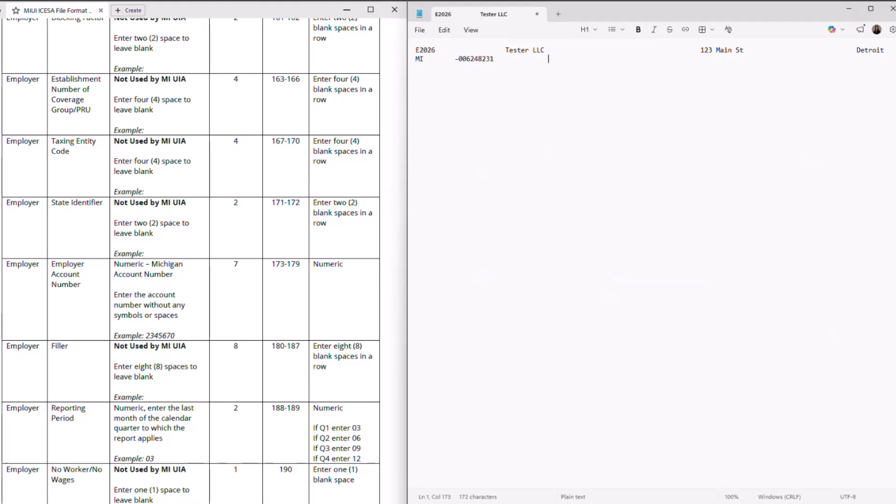
scroll(131, 271, down, 3)
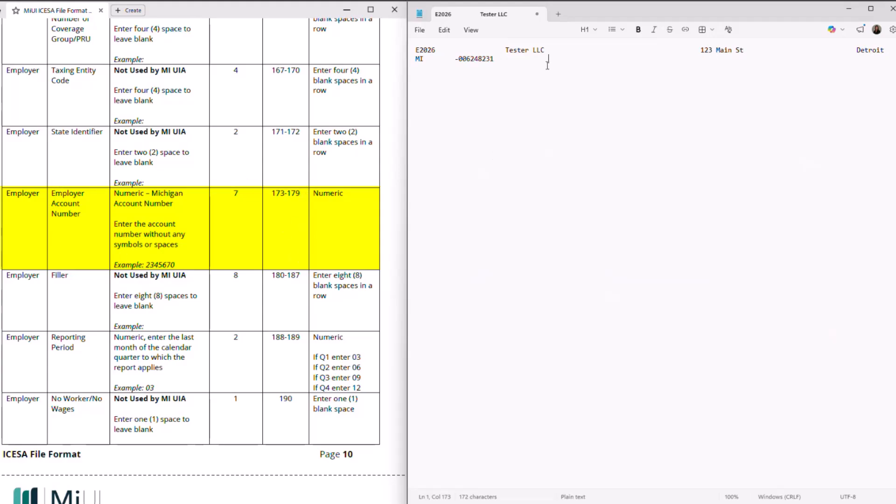
Enter the 7-digit employer account number, eight filler spaces, then reporting period 03
text(2345670)
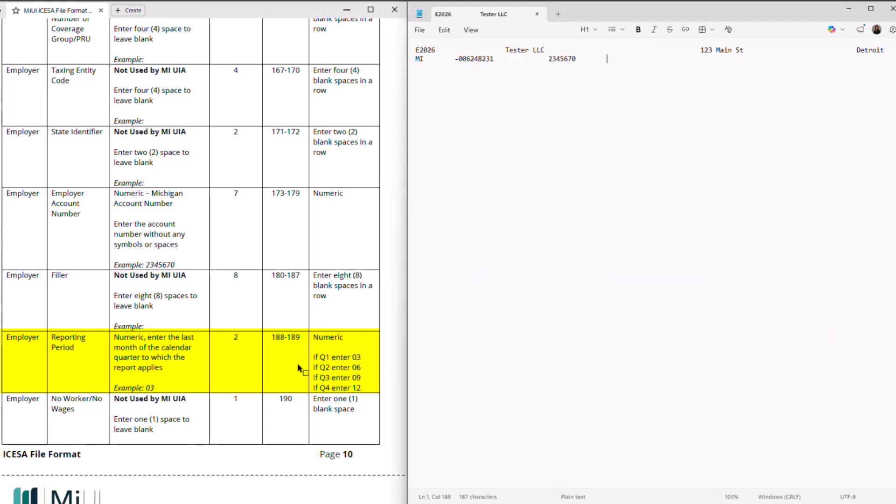
text(03)
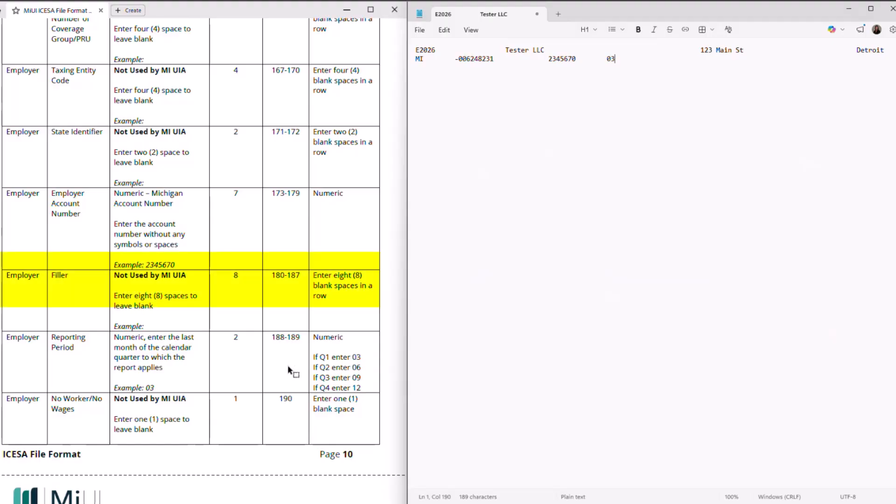
Pad the line with blanks through position 209, checking the Taxing Entity Code rows in the spec
scroll(241, 375, down, 3)
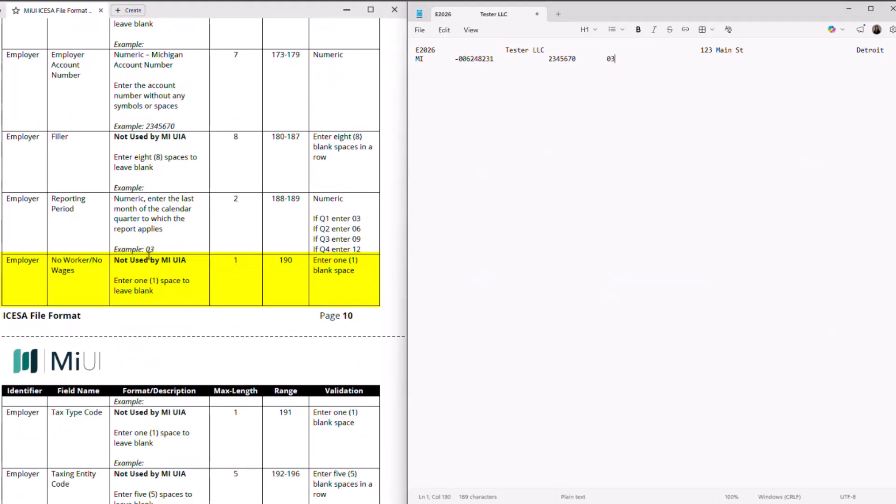
scroll(97, 255, down, 5)
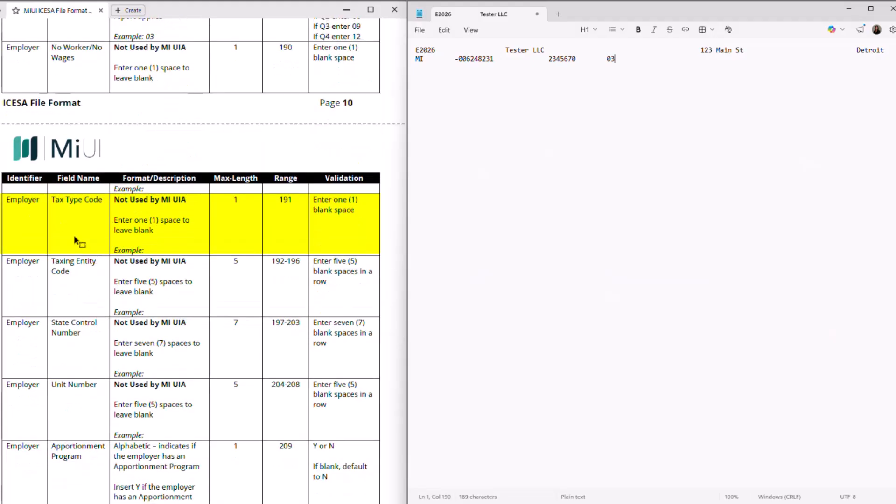
click(101, 274)
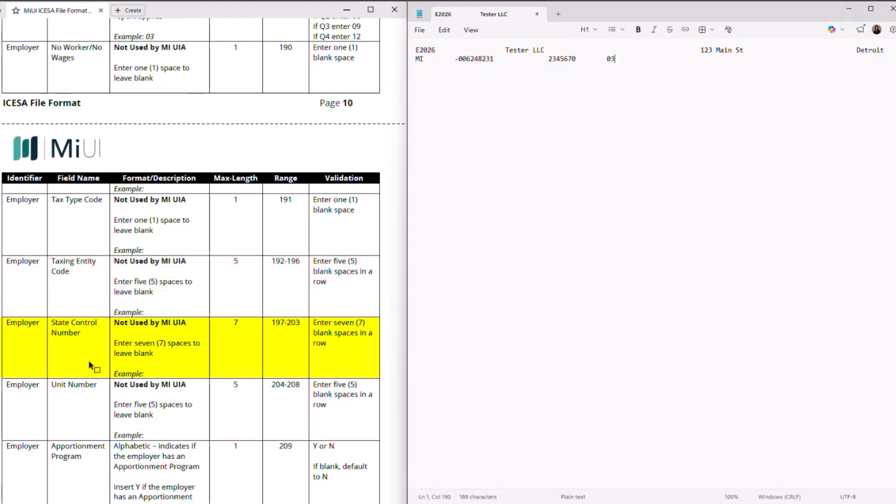
scroll(88, 360, down, 1)
scroll(90, 364, down, 3)
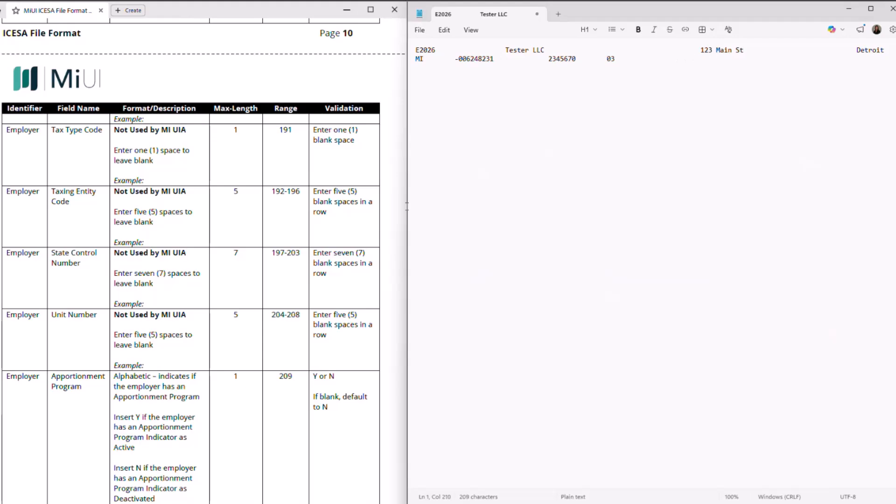
scroll(130, 355, down, 5)
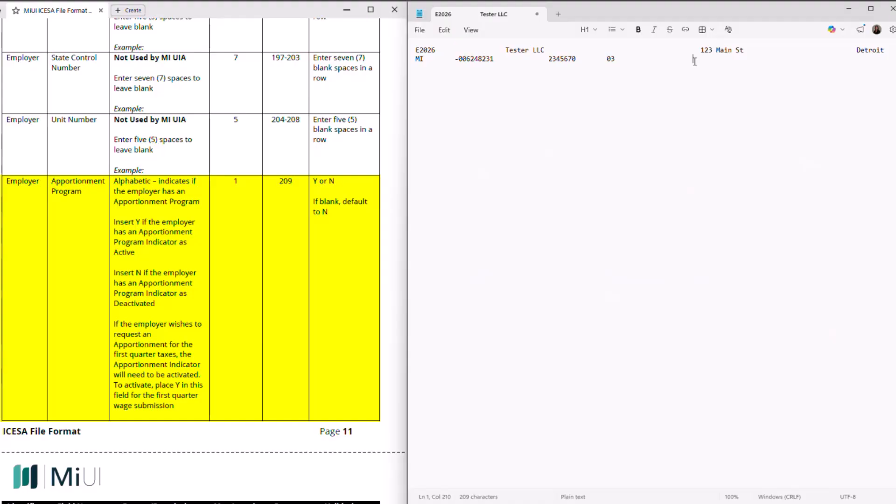
Remove one extra space, then enter N for Apportionment Program and N for Terminating Business
key(BackSpace)
text(N)
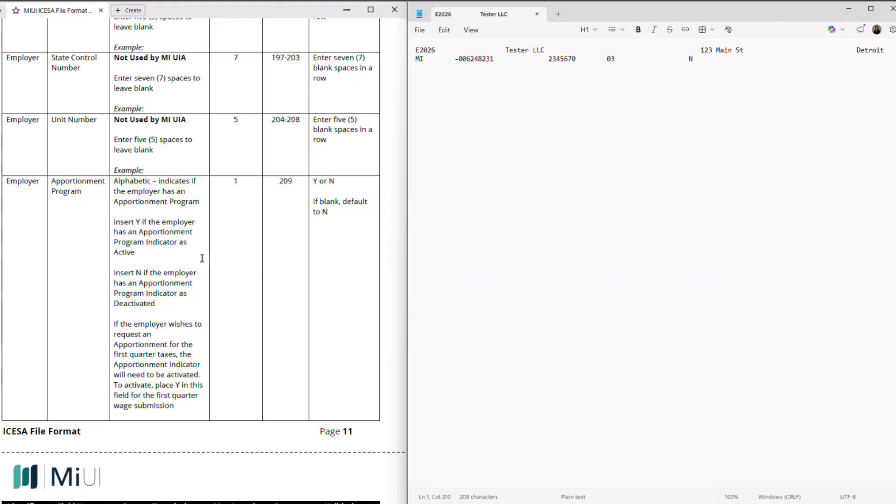
scroll(202, 258, down, 3)
scroll(204, 255, down, 4)
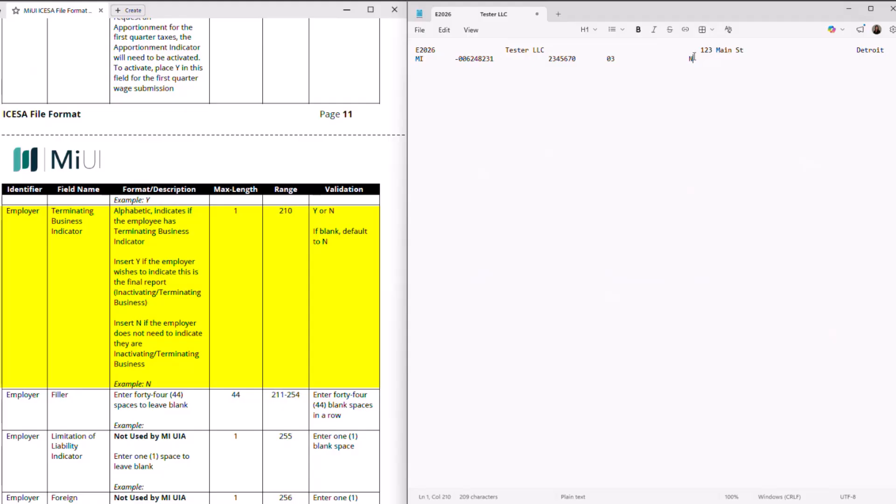
text(N)
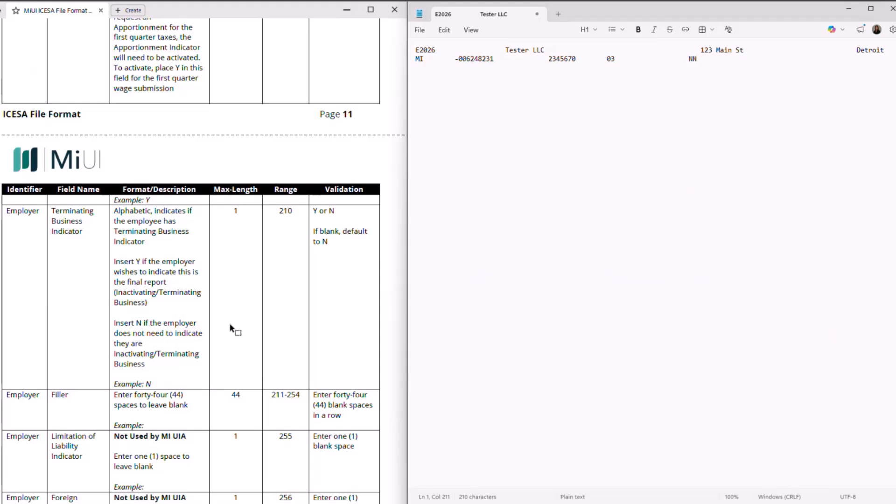
Fill the E record's filler and unused fields with spaces so the status bar shows Col 276
scroll(230, 328, down, 5)
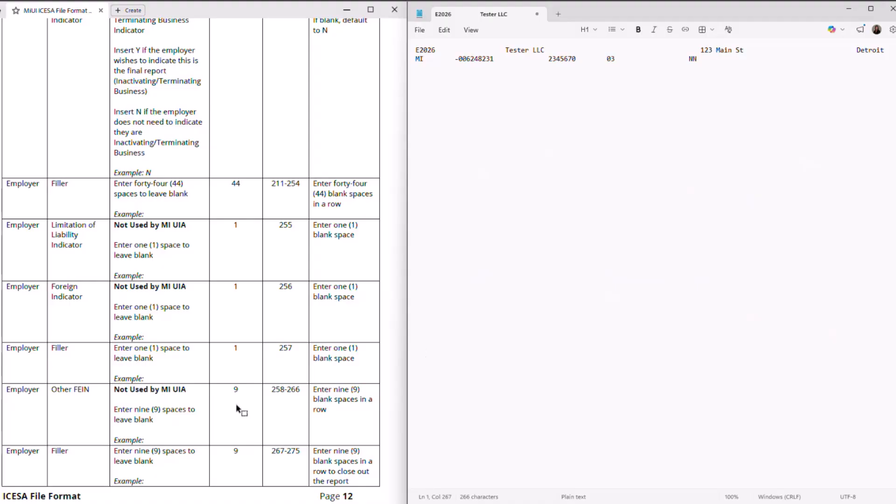
scroll(238, 408, down, 1)
scroll(238, 409, down, 3)
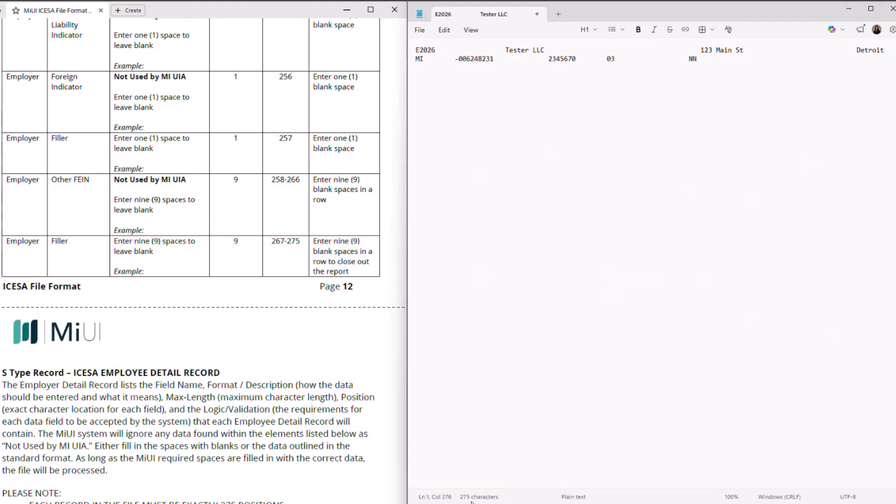
scroll(301, 326, down, 6)
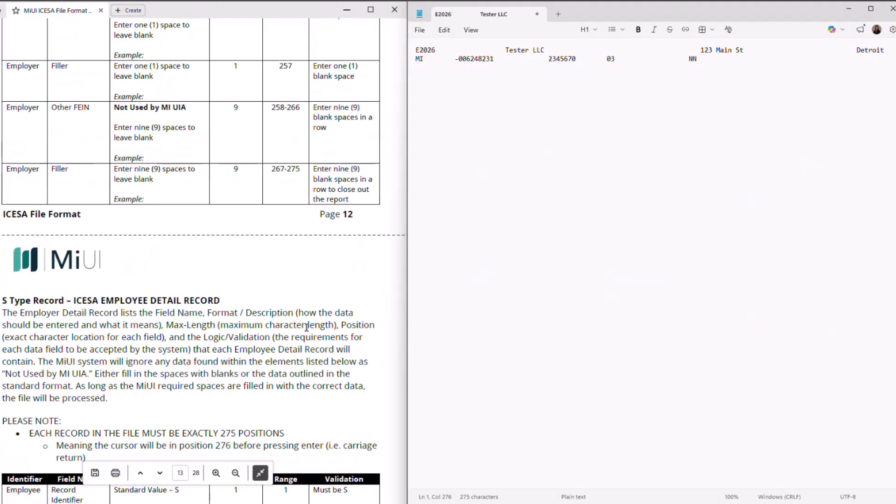
Begin line two with S followed by the employee's 9-digit Social Security number, no hyphens
key(Return)
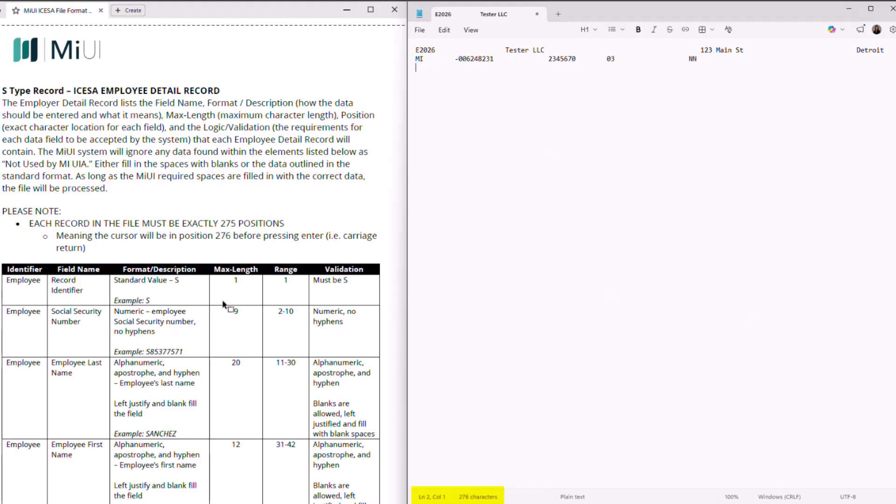
scroll(224, 307, down, 3)
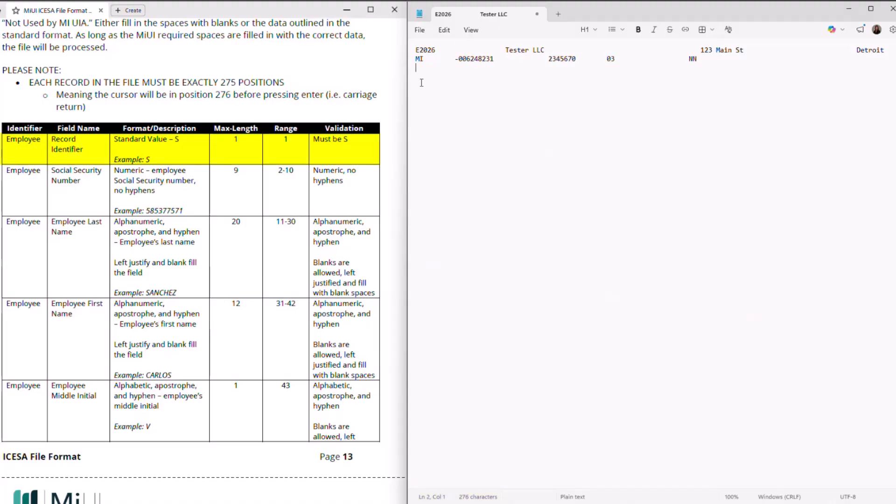
text(S)
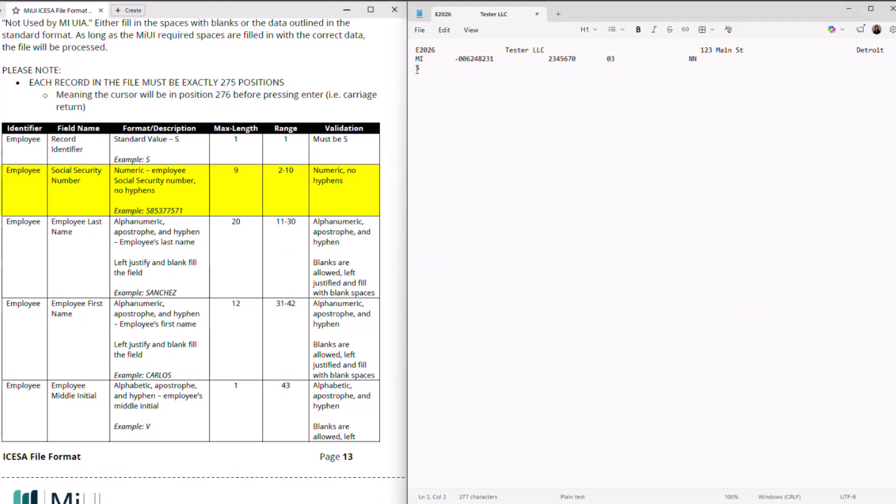
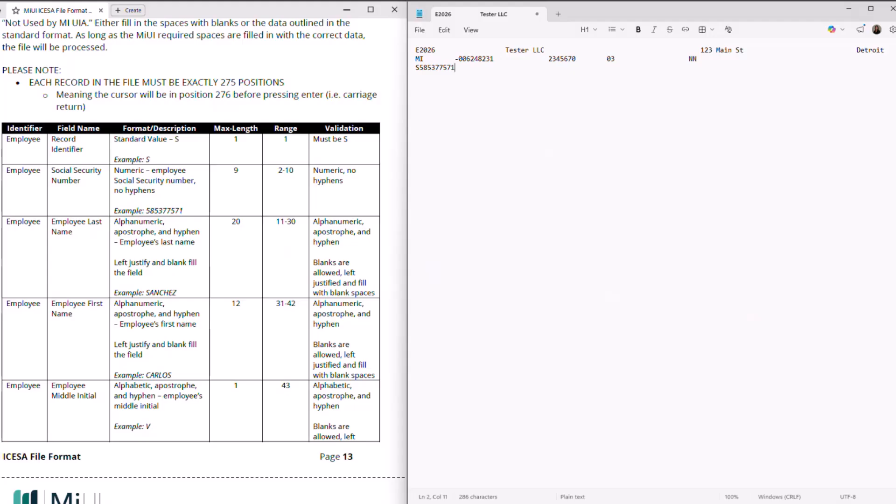
scroll(236, 290, down, 3)
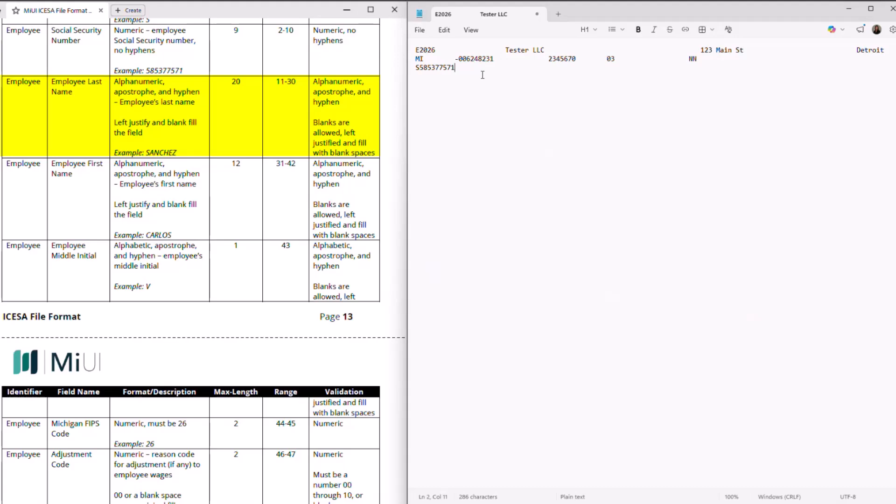
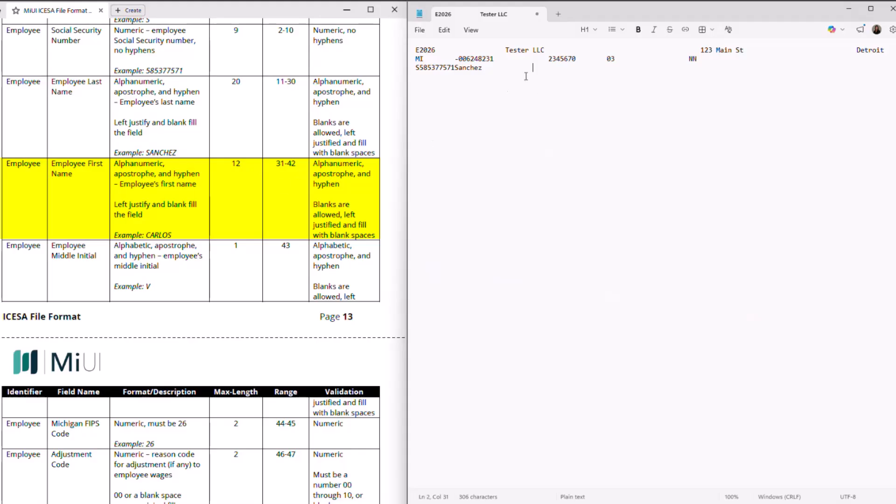
Enter the employee's last name padded to column 31 and first name padded to column 43
scroll(283, 308, down, 1)
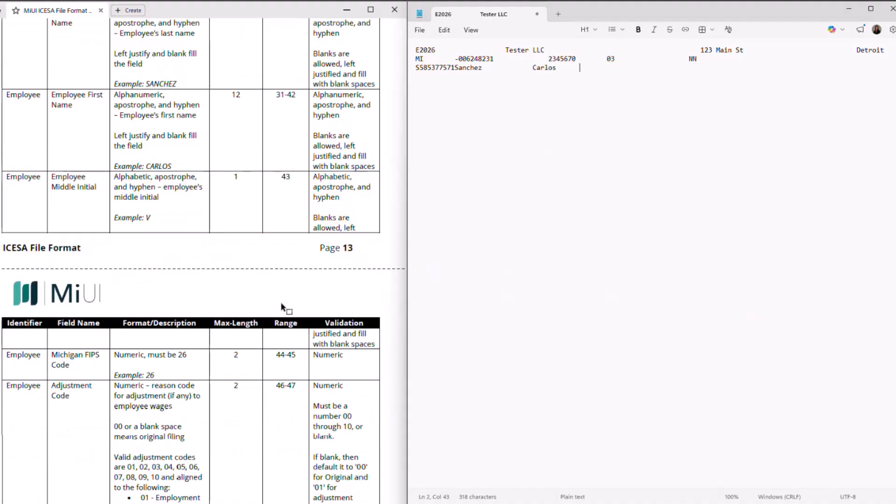
scroll(283, 308, down, 1)
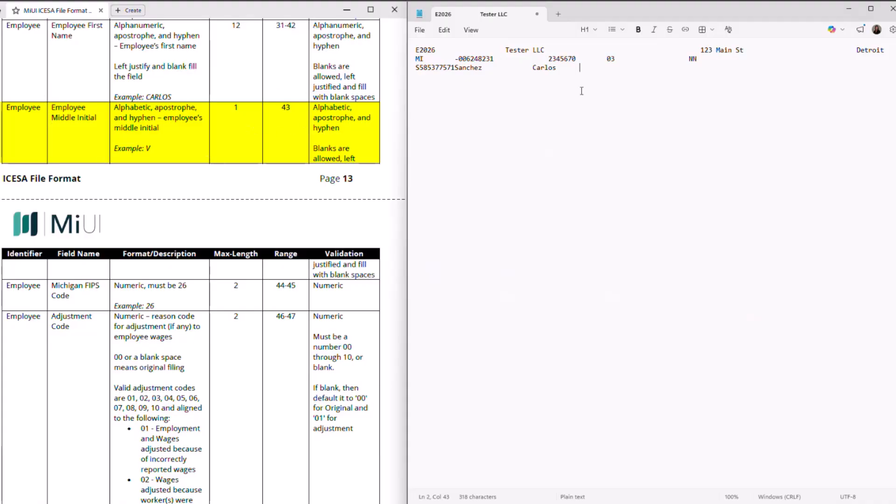
Add the employee's middle initial and Michigan FIPS code 26 at positions 43–45
text(V)
scroll(358, 233, down, 3)
scroll(325, 230, down, 3)
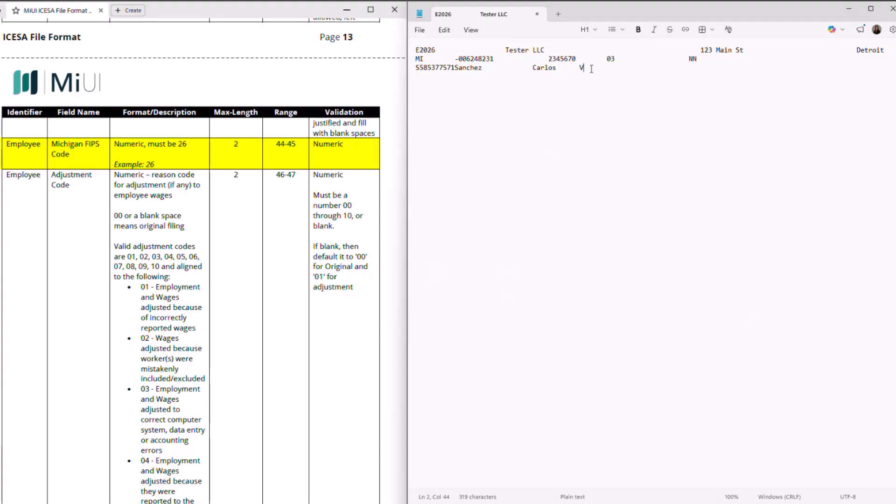
text(26)
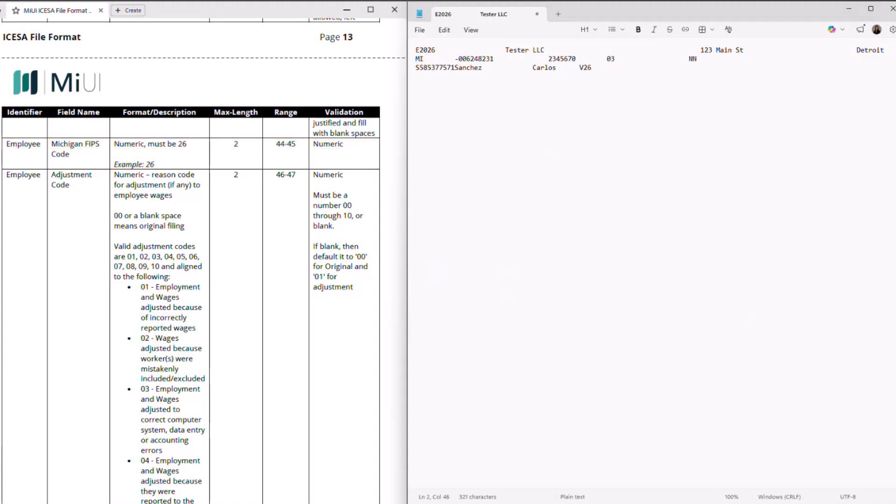
click(265, 186)
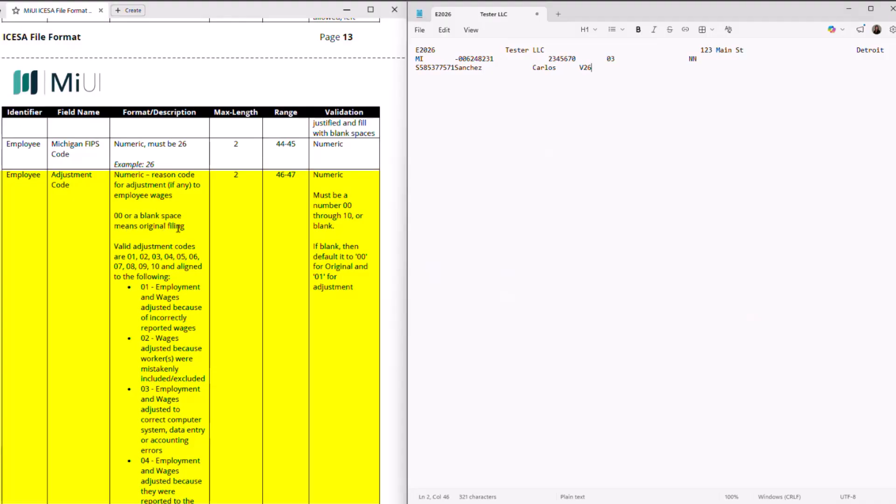
Append adjustment code 00 after V26 at positions 46–47 of the S record
scroll(177, 227, down, 1)
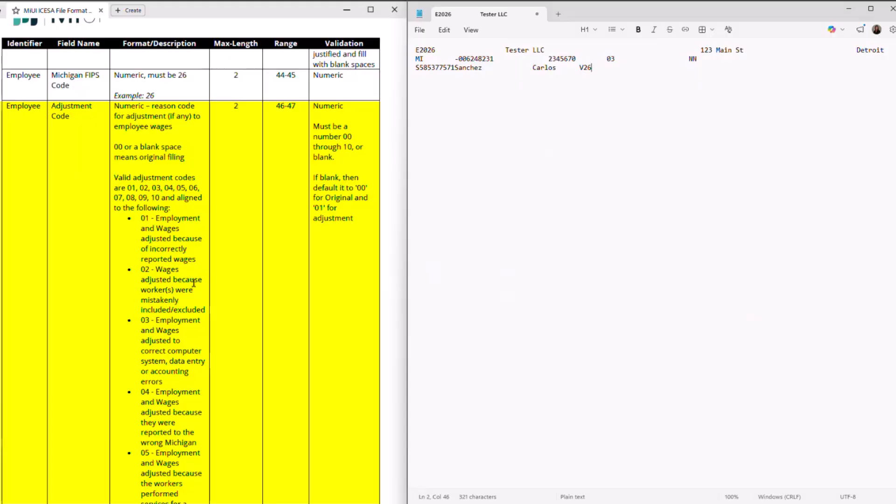
scroll(191, 280, down, 3)
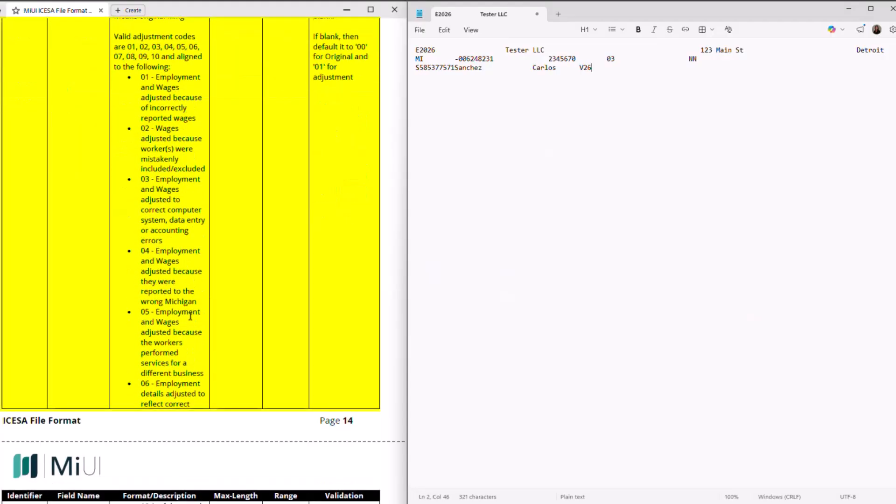
scroll(194, 285, down, 3)
scroll(193, 323, down, 3)
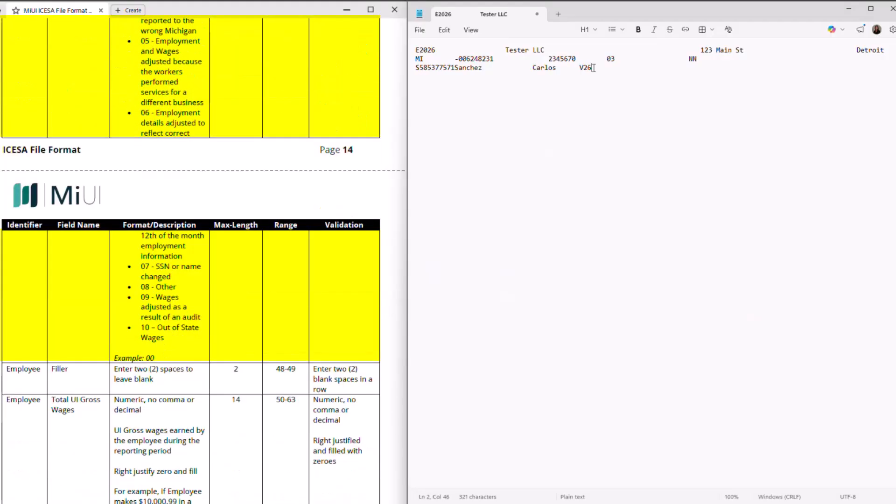
text(00)
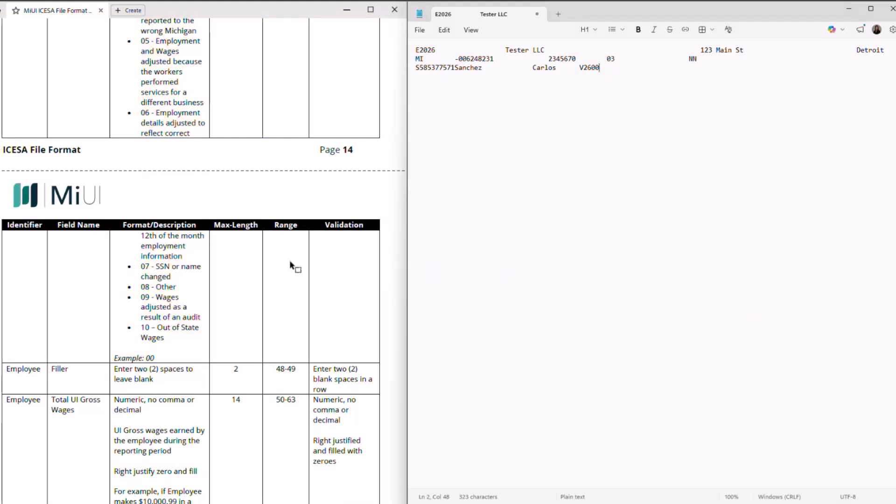
scroll(290, 265, down, 1)
scroll(288, 271, down, 2)
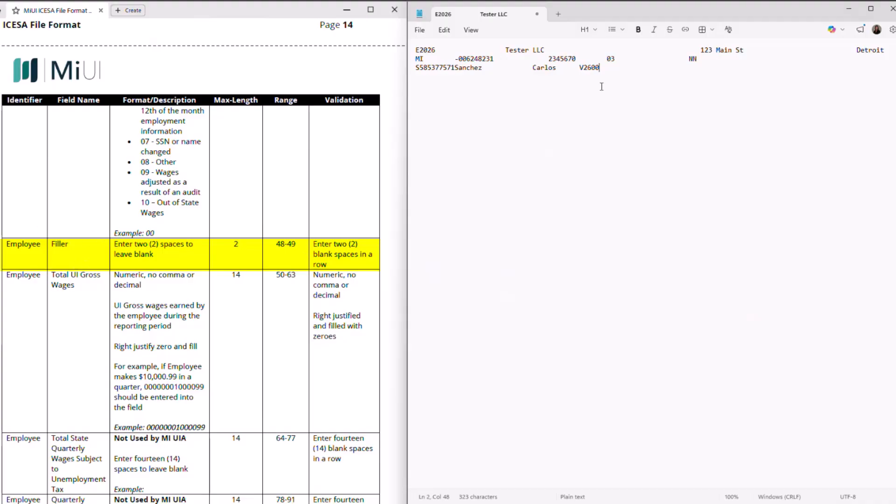
click(31, 402)
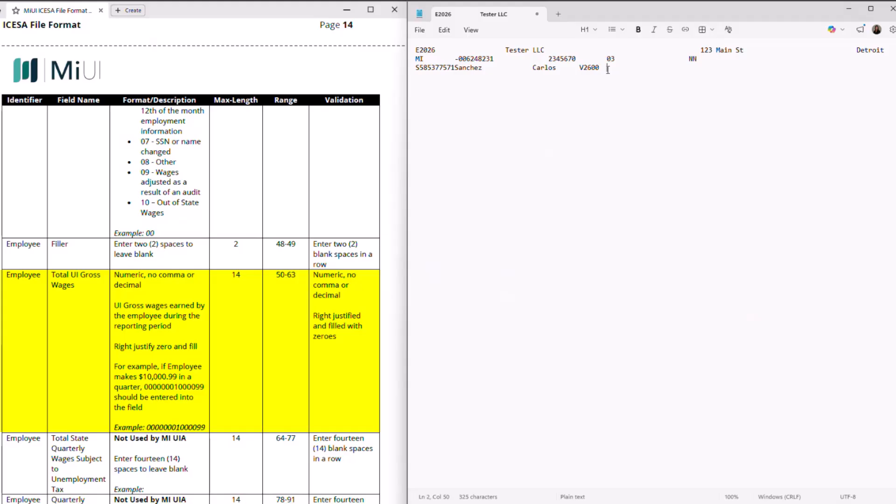
text(00000001000099)
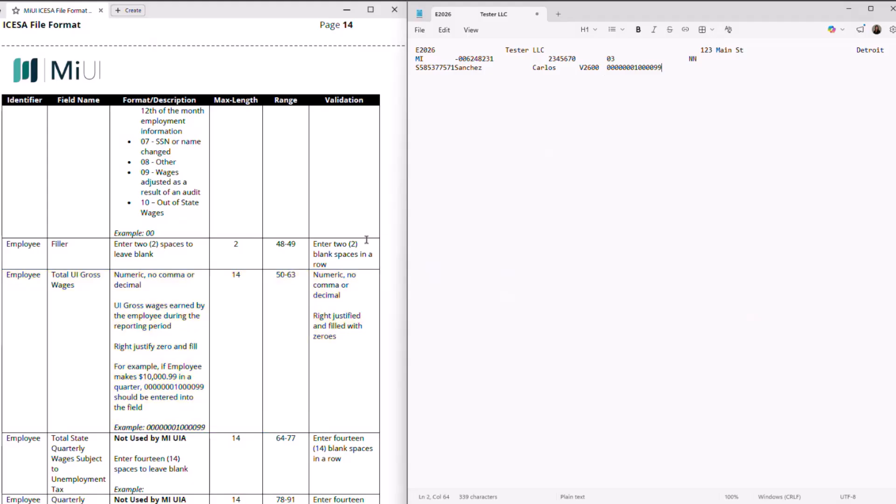
Space-fill the unused wage, hours, filler and taxing entity fields through position 146 (Col 147)
scroll(290, 283, down, 2)
scroll(291, 288, down, 2)
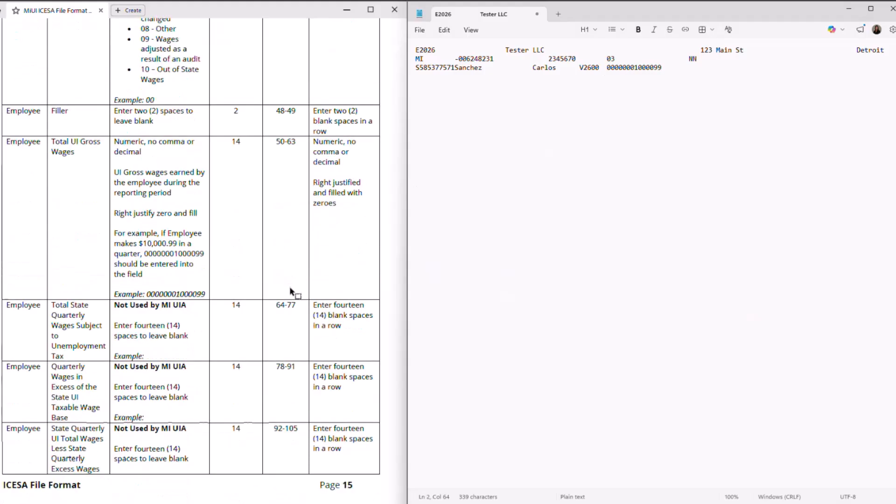
scroll(290, 288, down, 2)
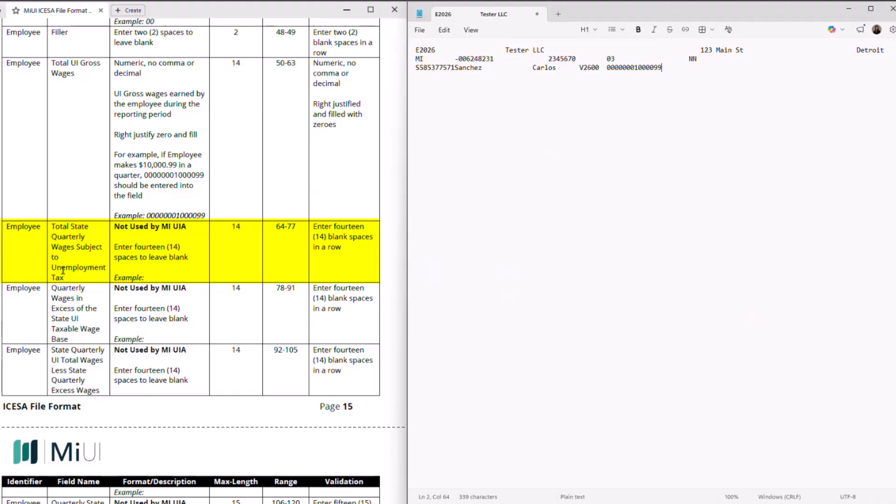
scroll(70, 267, down, 2)
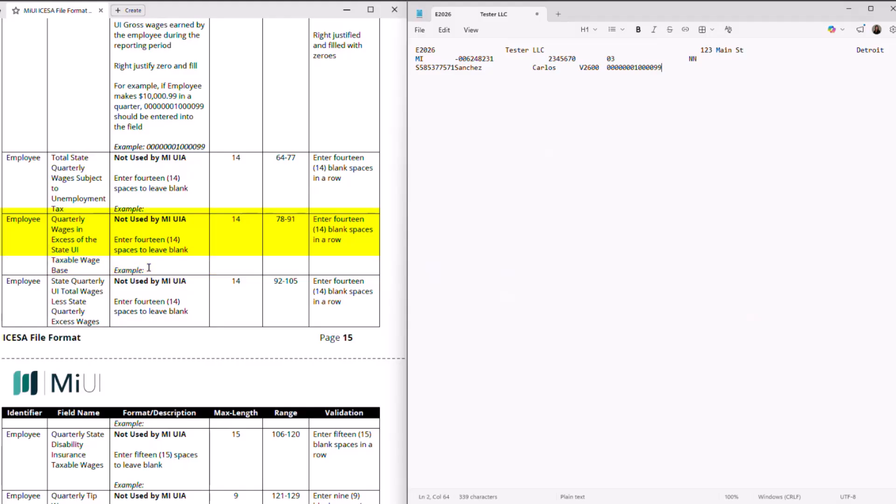
scroll(148, 269, down, 2)
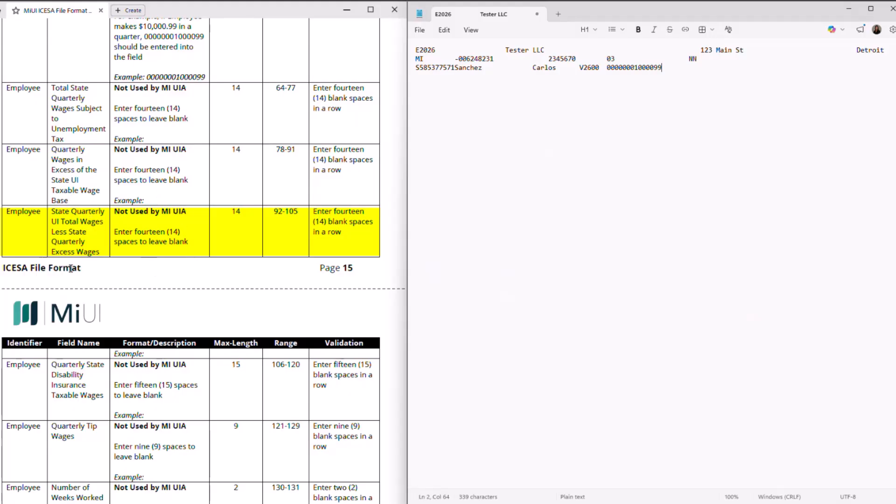
scroll(90, 213, down, 3)
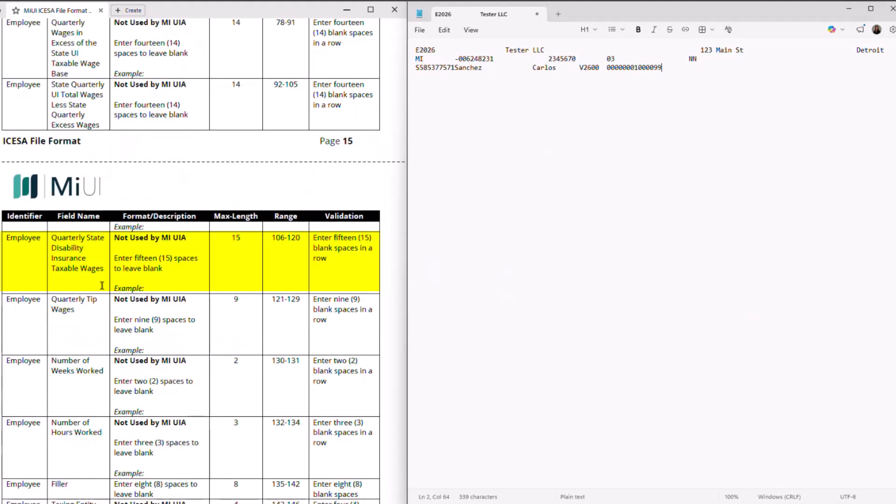
scroll(103, 273, down, 2)
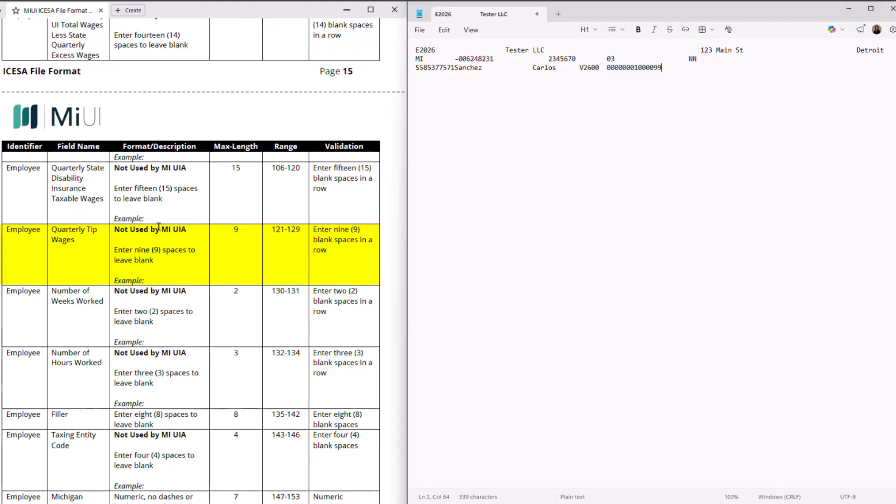
scroll(83, 226, down, 2)
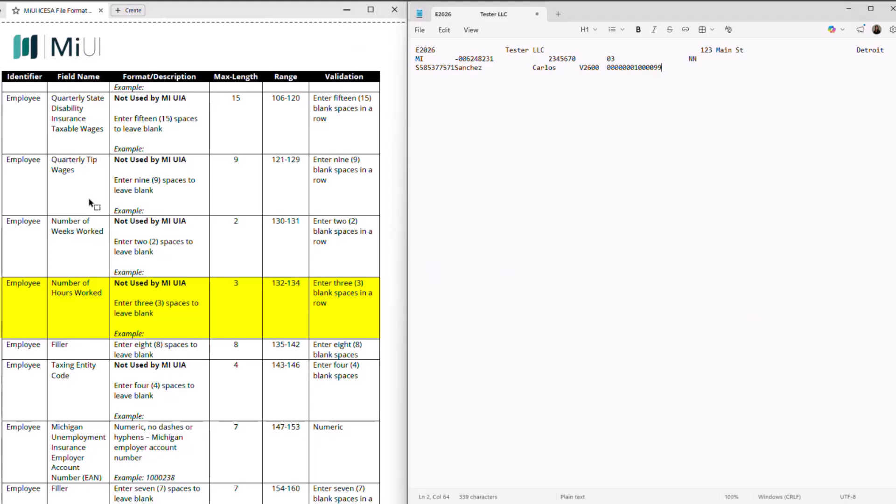
scroll(90, 202, down, 4)
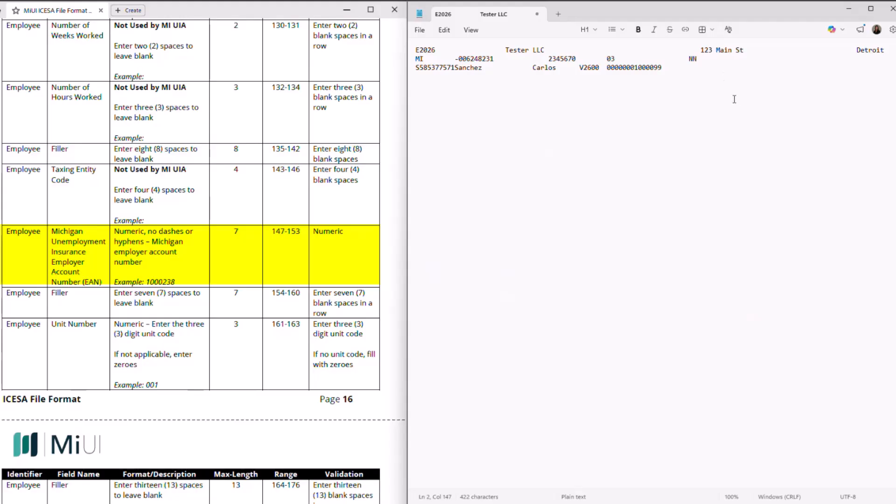
Enter the employer account number, seven blanks, unit number 000, and spaces through position 204
text(2345670)
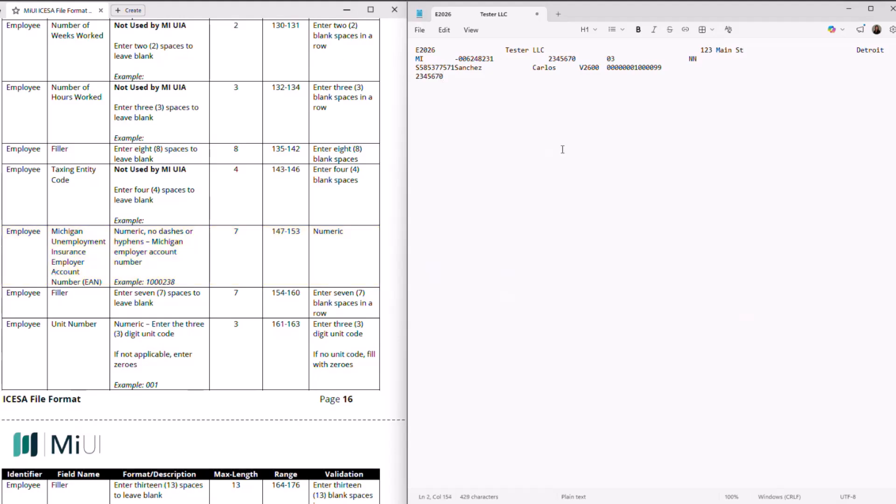
scroll(262, 286, down, 3)
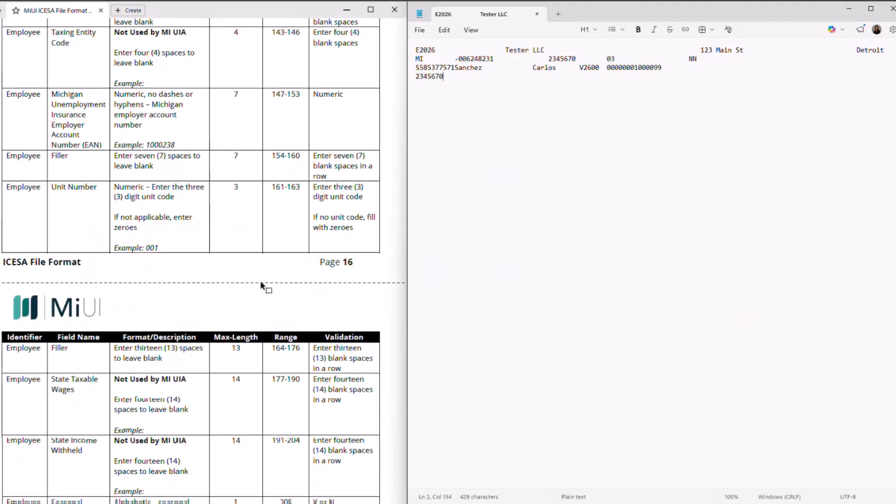
click(100, 160)
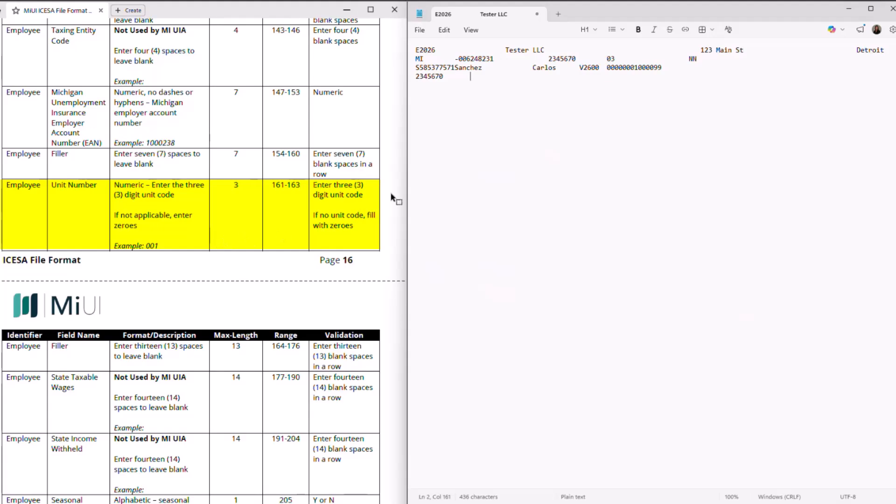
text(000)
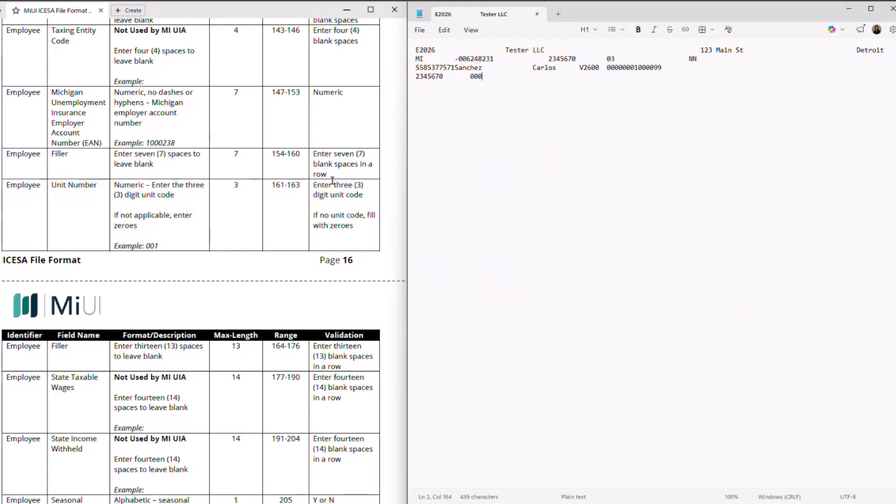
scroll(332, 181, down, 5)
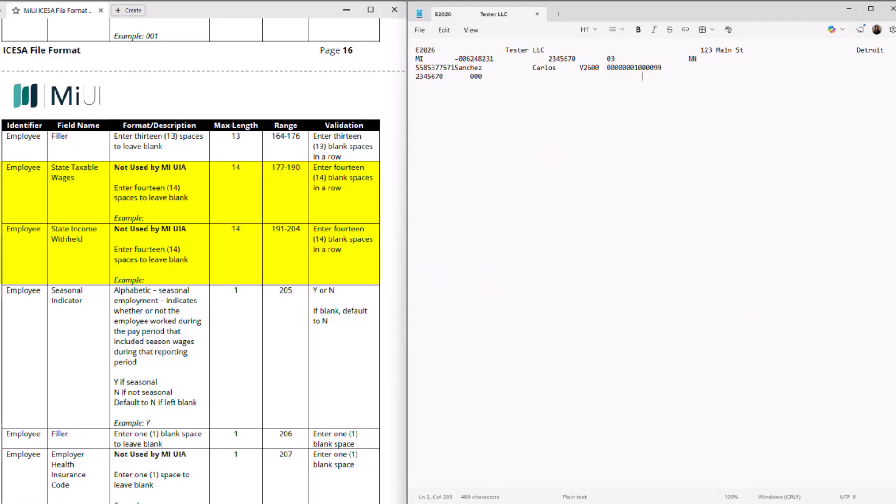
Open an empty Untitled tab, then add seasonal indicator N and one filler space
scroll(311, 309, down, 3)
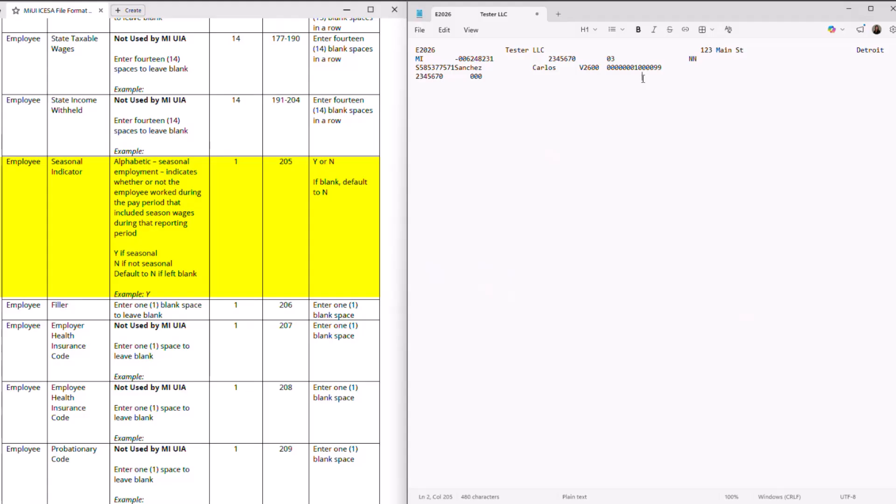
key(ctrl+n)
text(N)
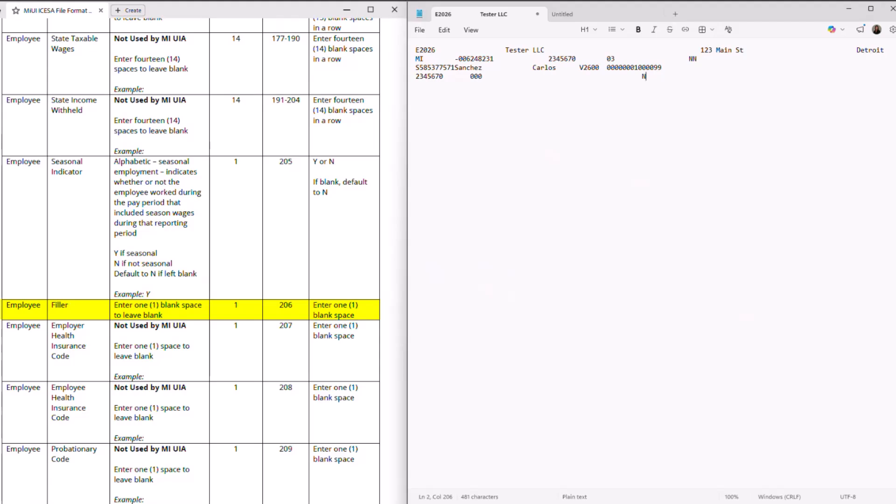
scroll(292, 254, down, 3)
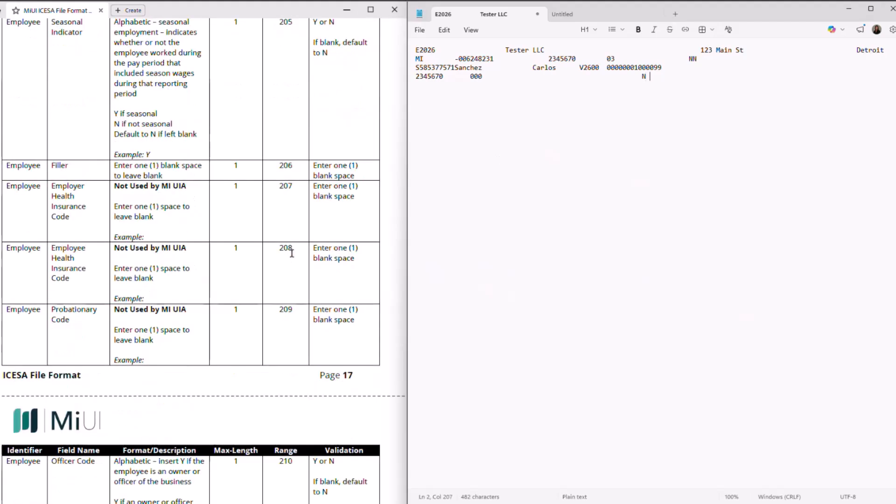
scroll(292, 253, down, 2)
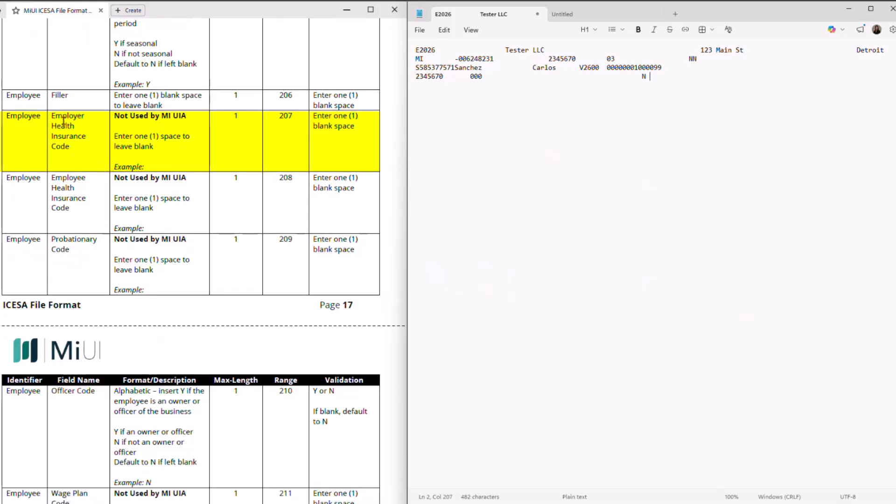
scroll(170, 153, down, 2)
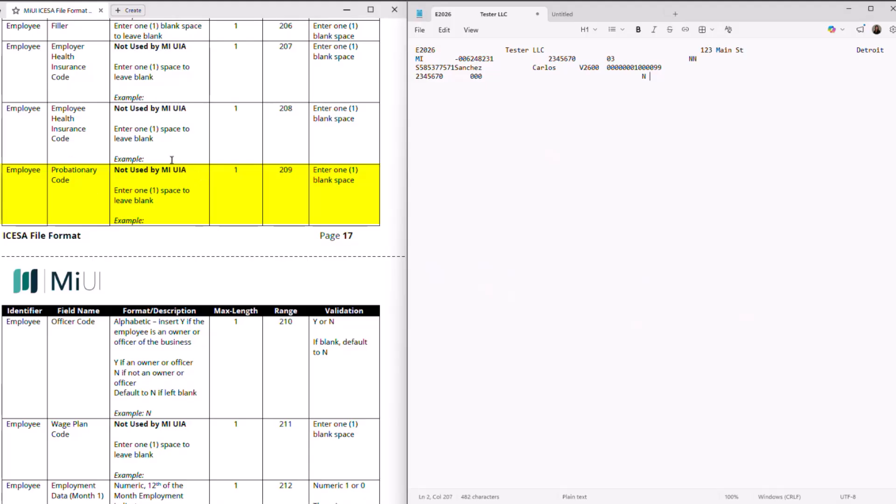
scroll(172, 159, down, 3)
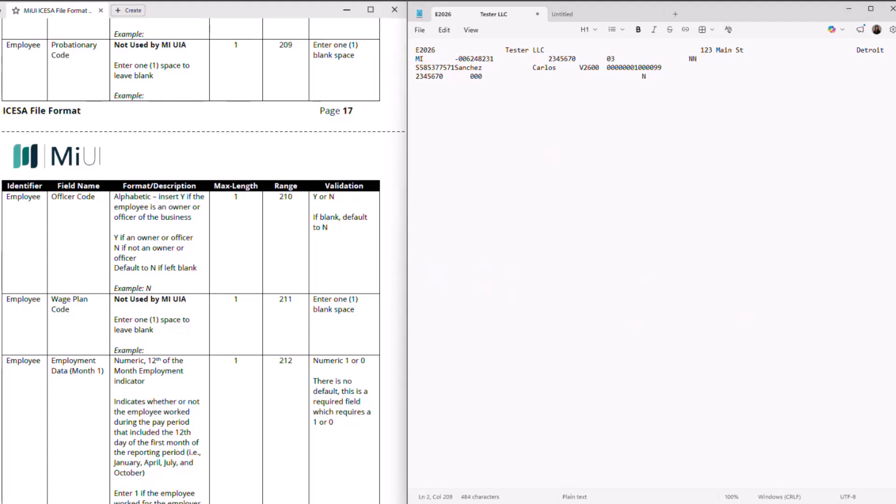
Add officer code N at position 210 and a blank wage plan code space at 211
click(329, 264)
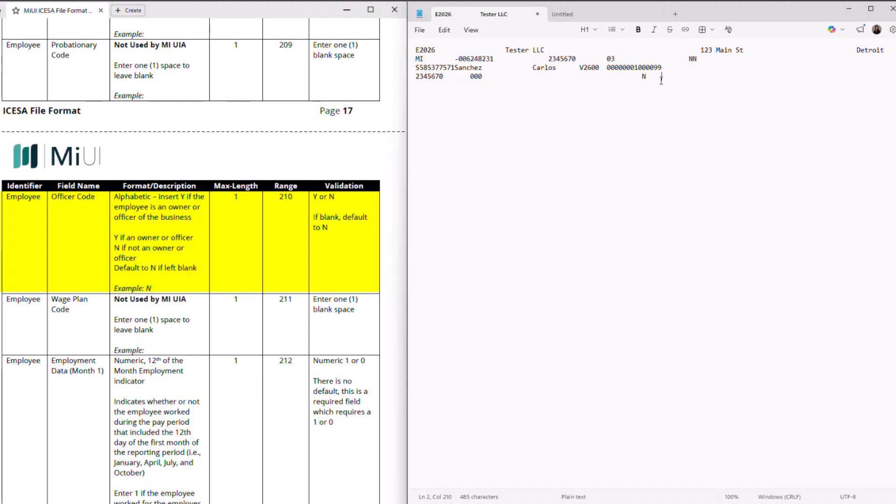
text(N)
scroll(195, 291, down, 3)
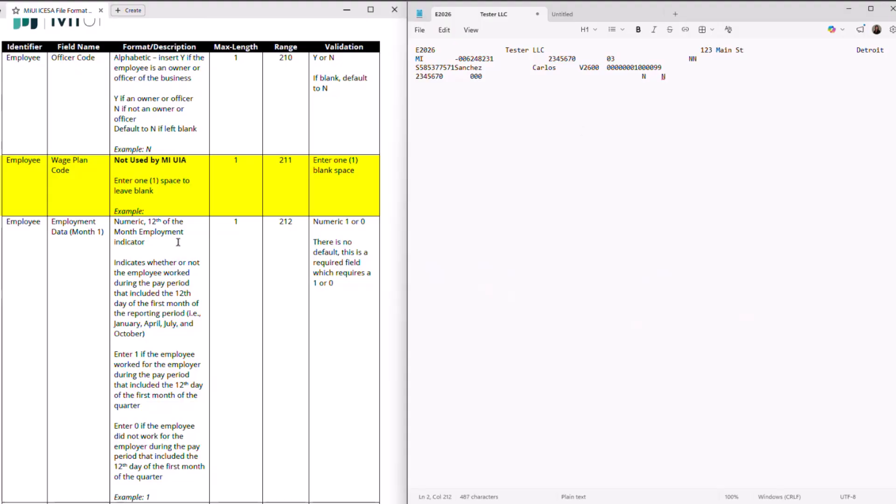
Enter 111 as the employment indicators for months 1–3 in the S record
scroll(178, 242, down, 5)
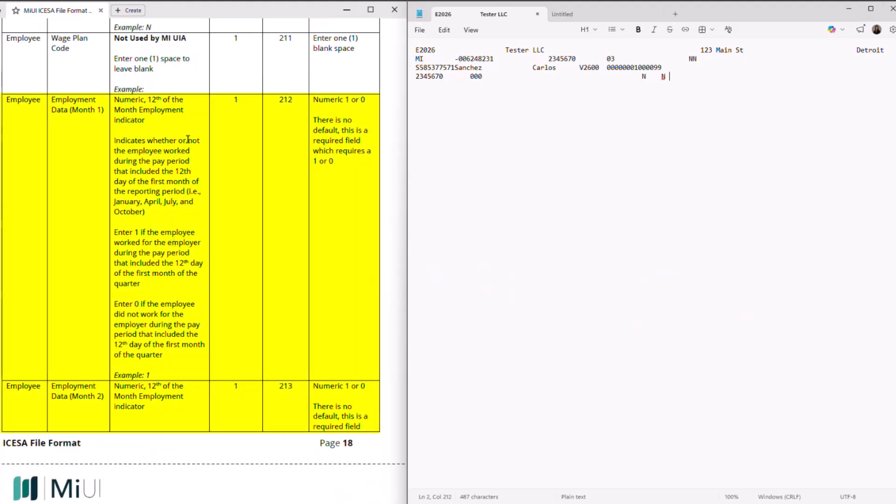
scroll(297, 322, down, 5)
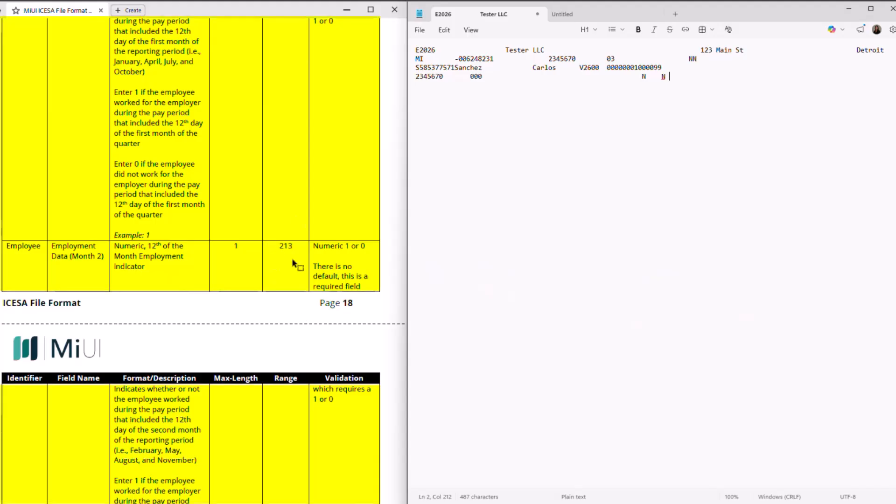
scroll(295, 264, down, 10)
scroll(297, 279, down, 3)
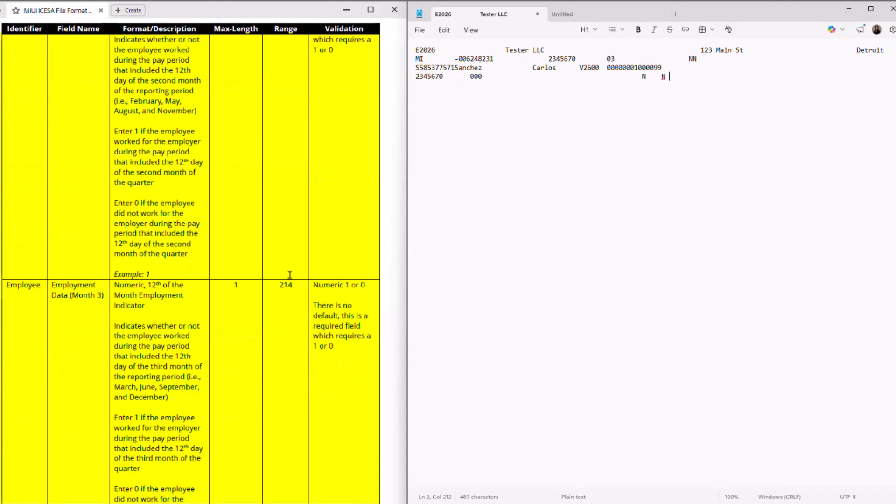
scroll(303, 277, down, 3)
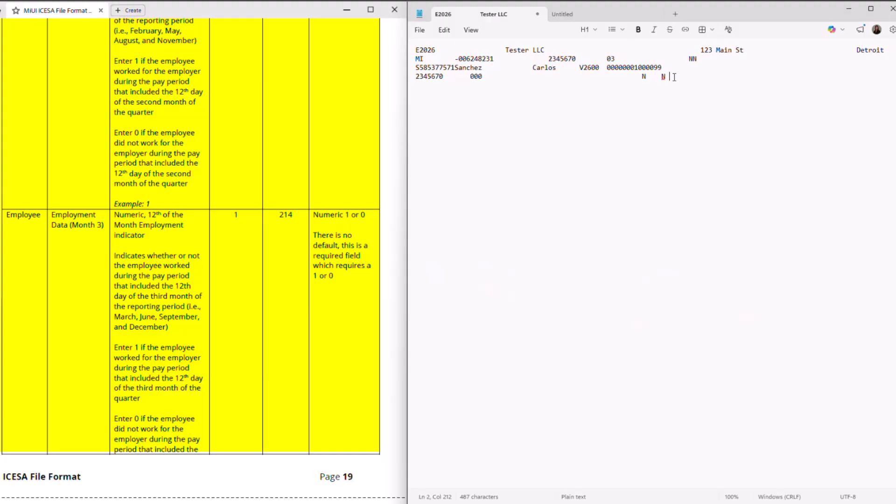
text(111)
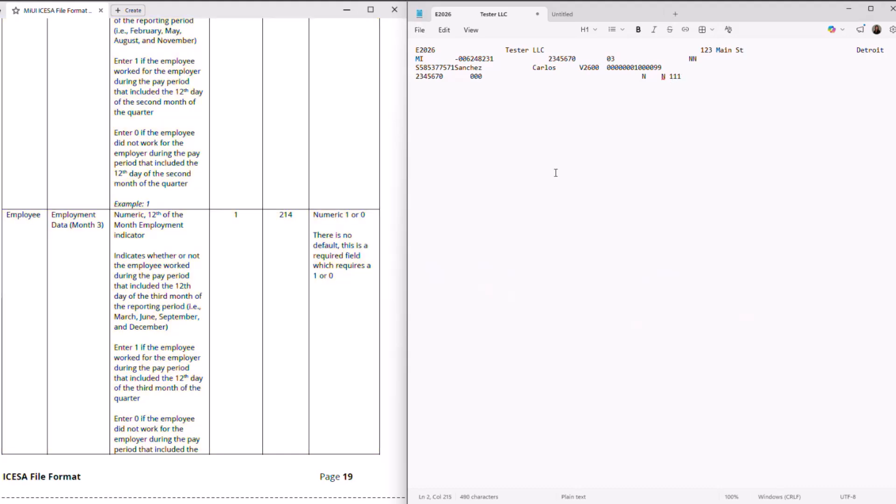
scroll(366, 308, down, 5)
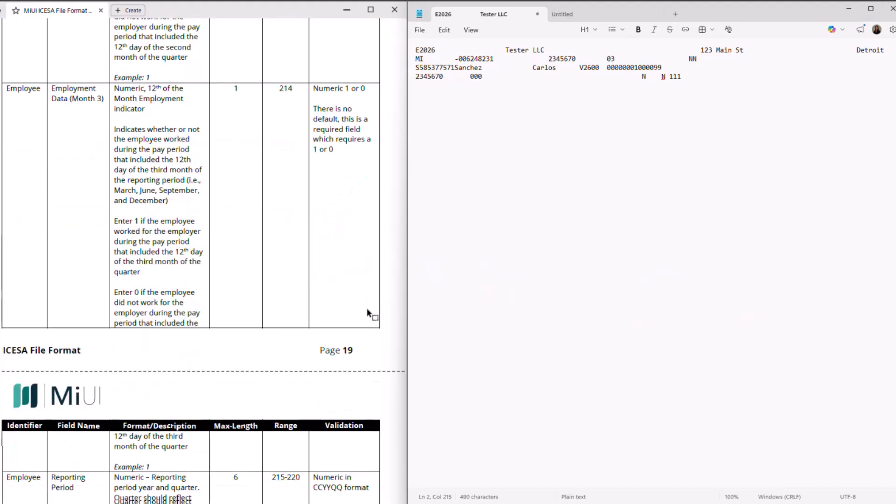
scroll(373, 316, down, 6)
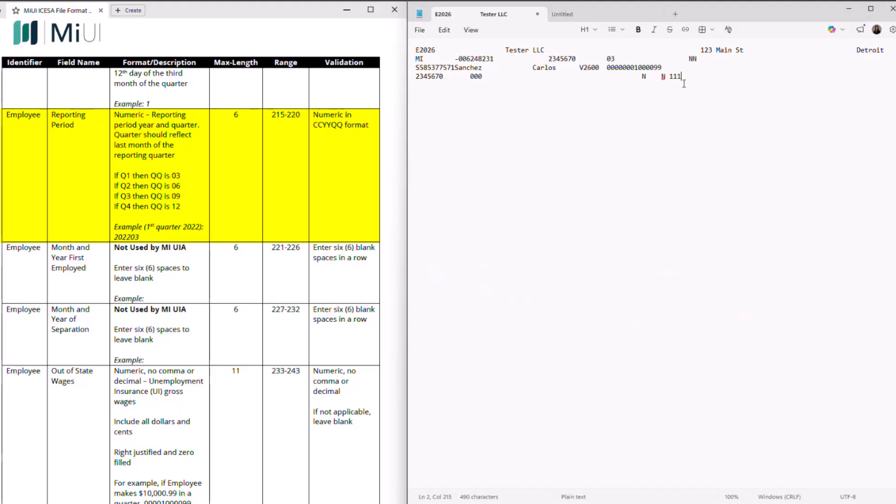
Enter reporting period 202603, leaving the Month/Year and out-of-state wage fields blank
text(202603)
scroll(369, 272, down, 3)
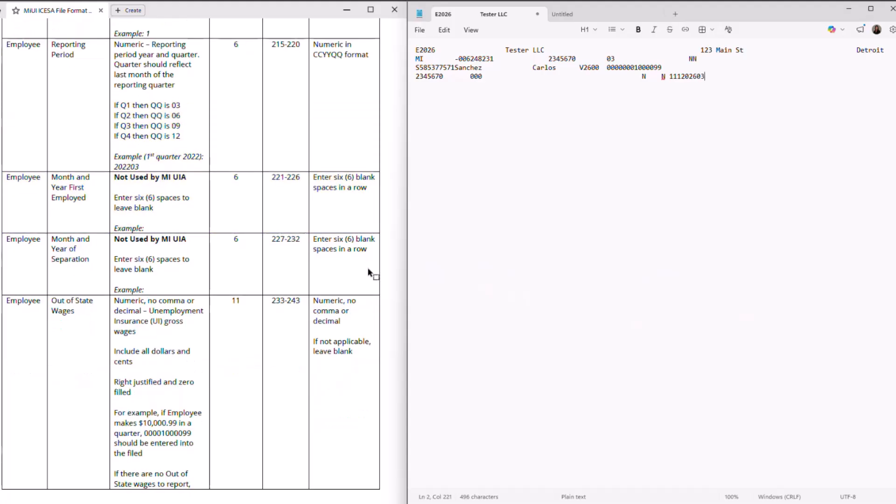
scroll(368, 272, down, 3)
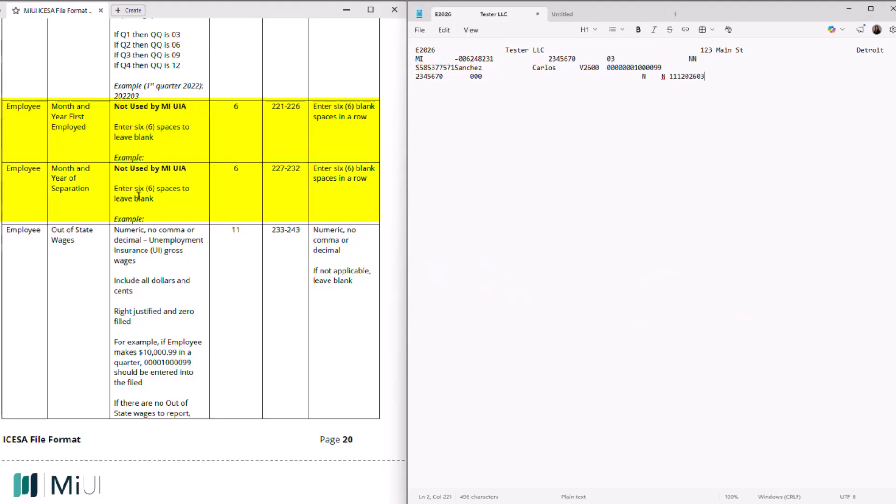
scroll(139, 196, up, 3)
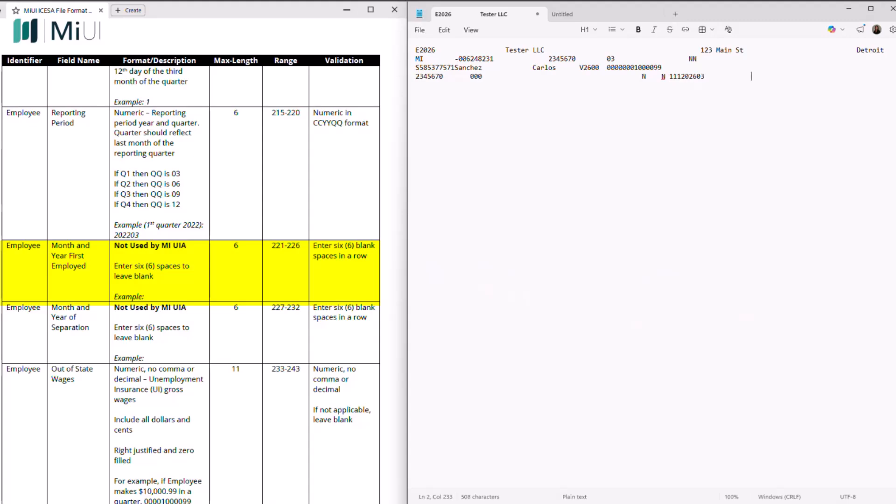
scroll(352, 356, down, 1)
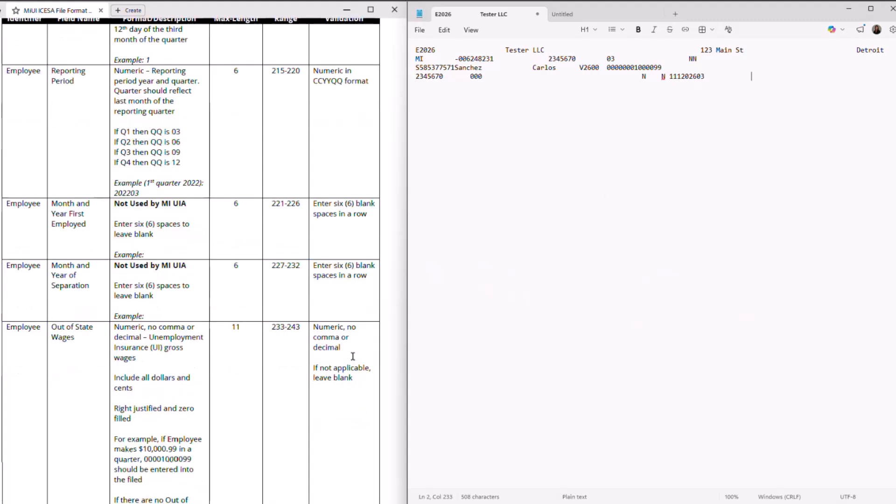
scroll(353, 356, down, 3)
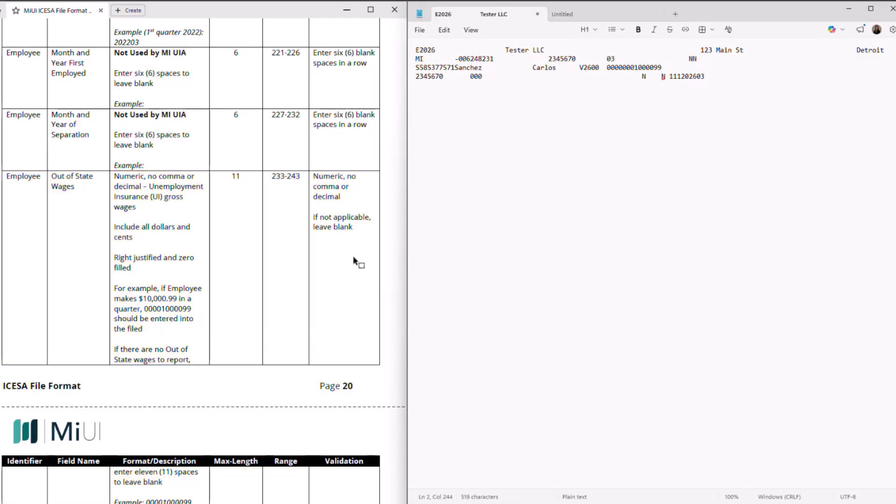
scroll(353, 255, down, 3)
scroll(354, 257, down, 6)
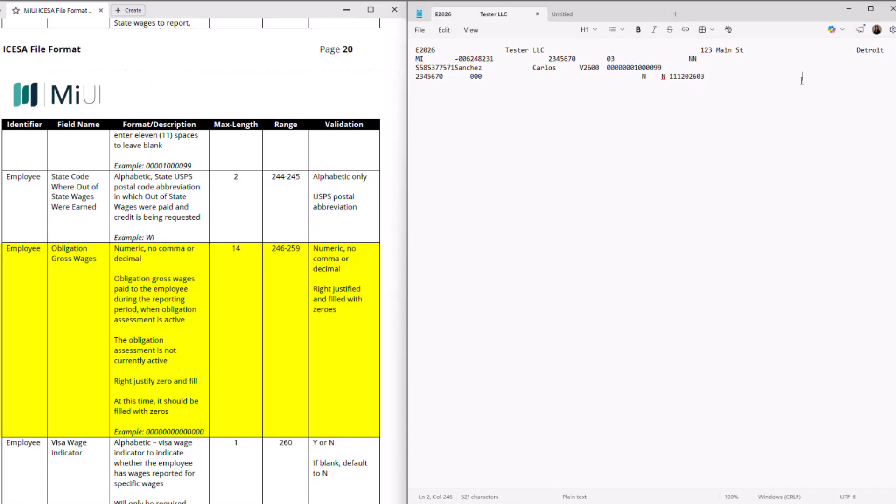
text(00000000000000)
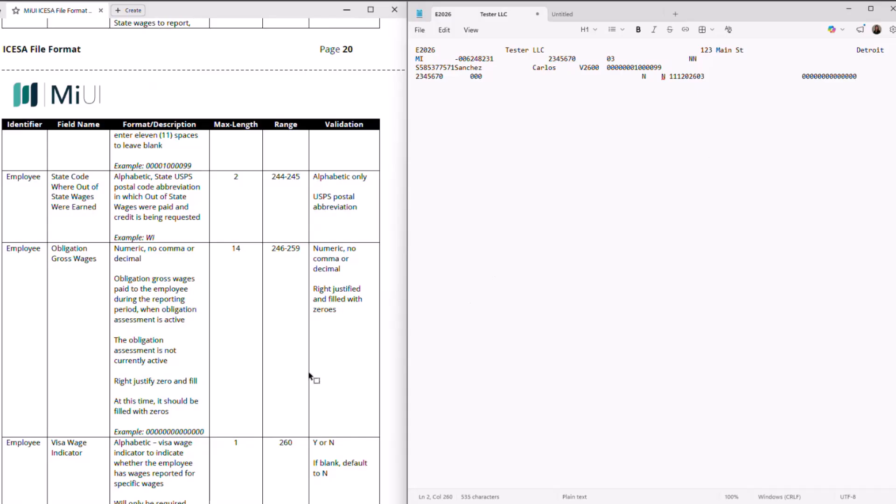
scroll(312, 369, down, 1)
scroll(311, 369, down, 2)
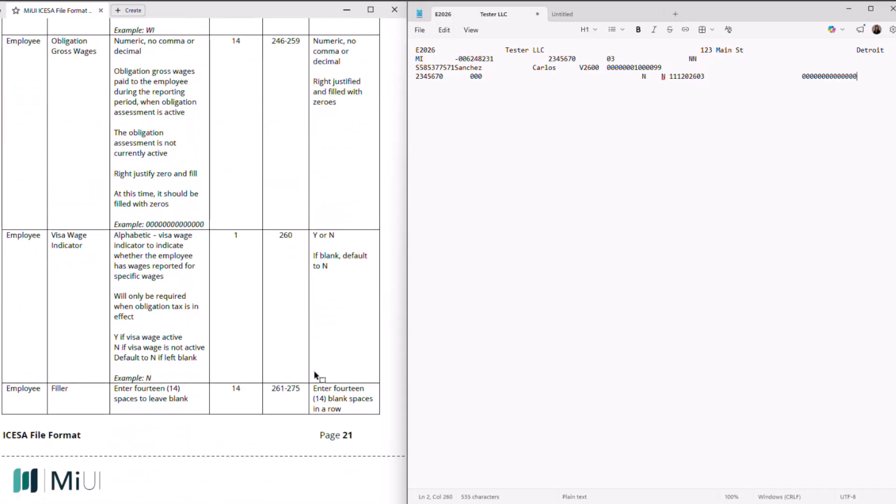
scroll(313, 370, down, 1)
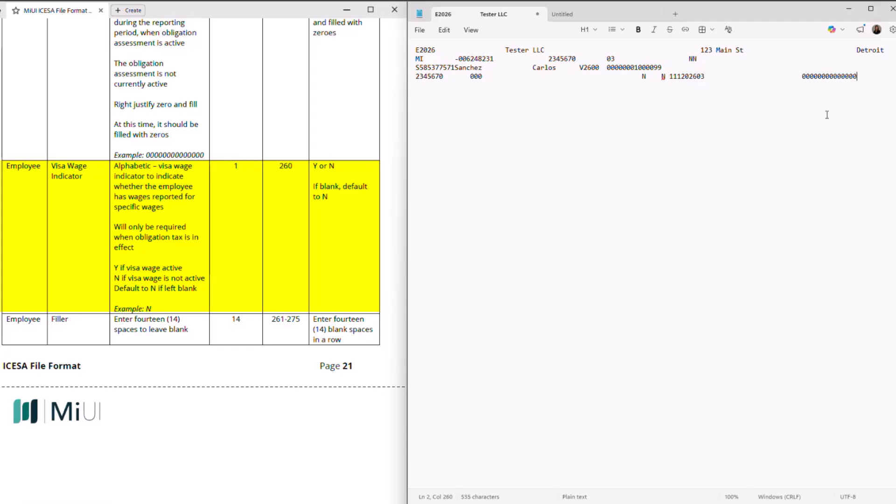
End the record with visa wage indicator N and 14 filler spaces, then start a new line
text(N)
click(321, 264)
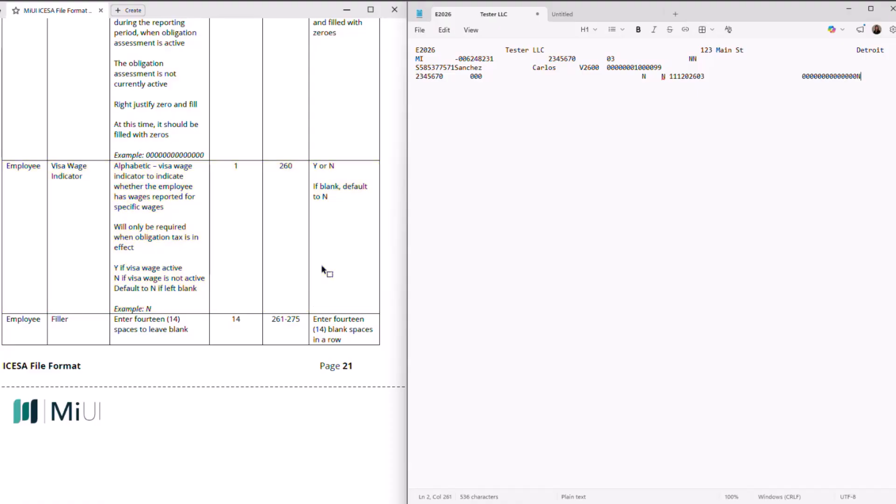
scroll(321, 264, down, 3)
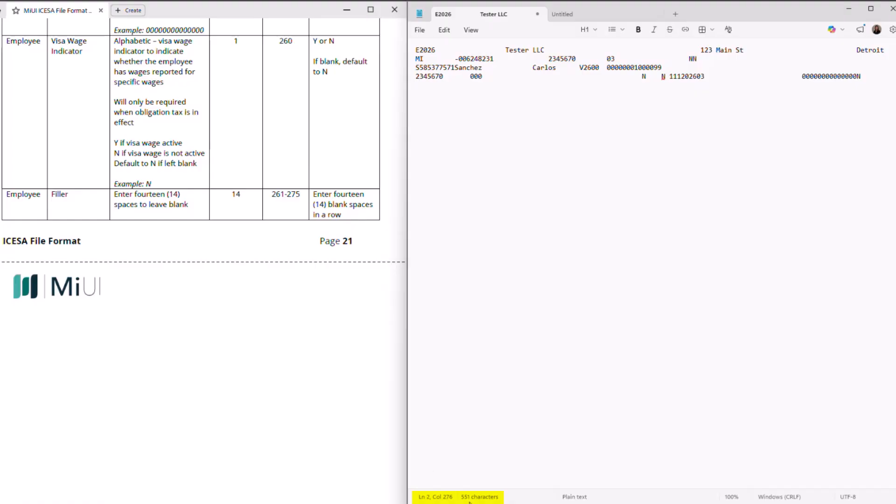
key(Return)
scroll(371, 197, up, 8)
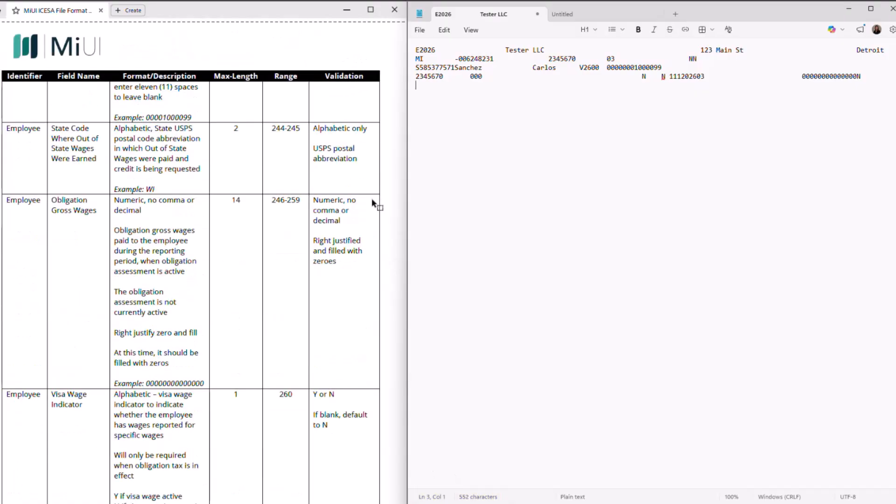
scroll(372, 198, up, 10)
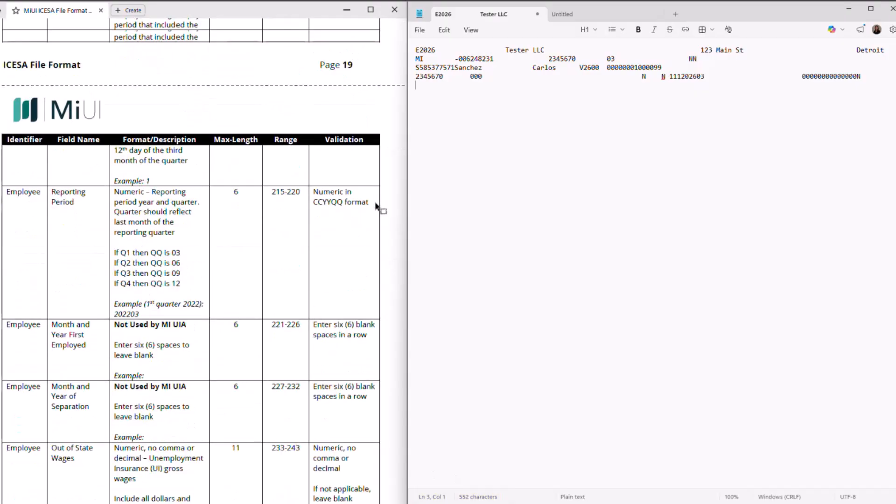
scroll(376, 207, up, 10)
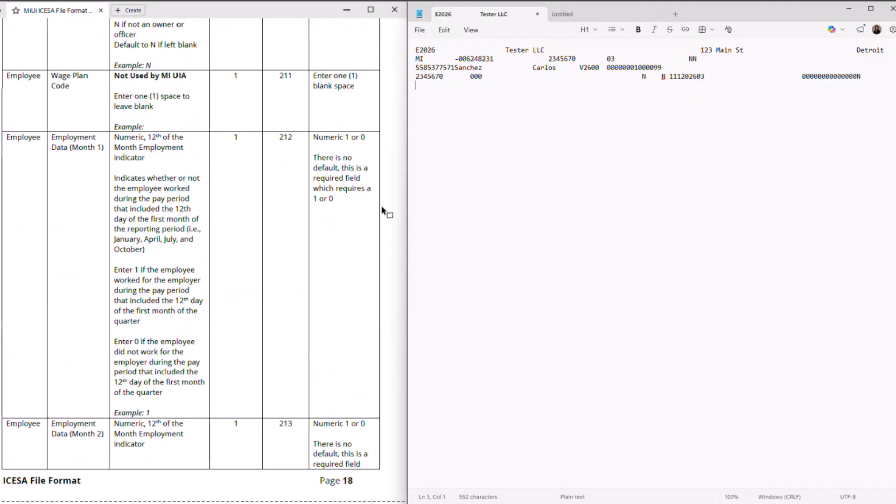
scroll(384, 212, up, 10)
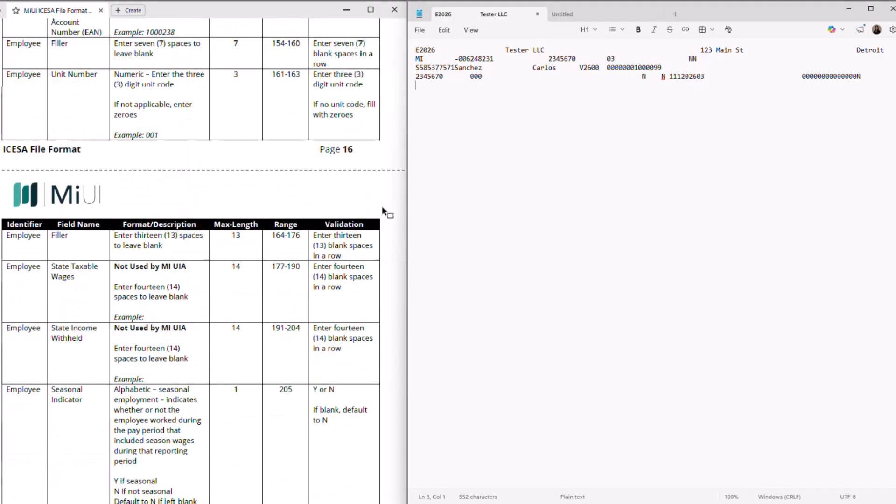
scroll(384, 212, up, 10)
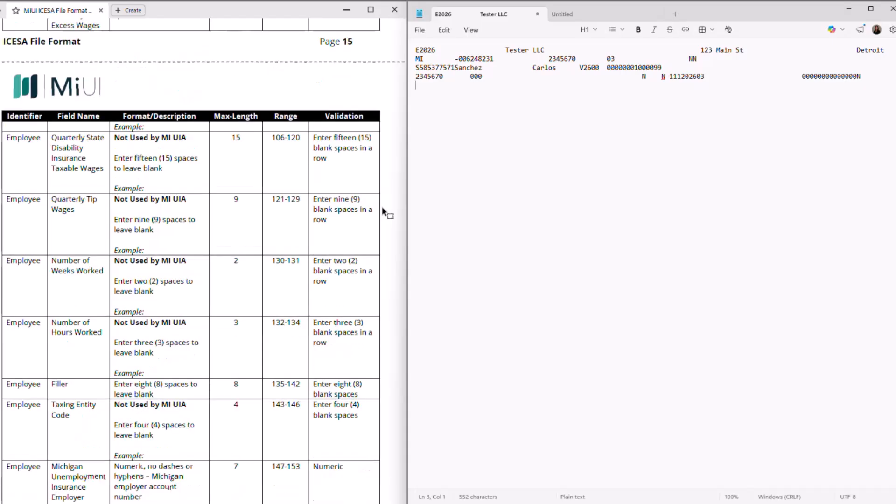
scroll(384, 212, up, 10)
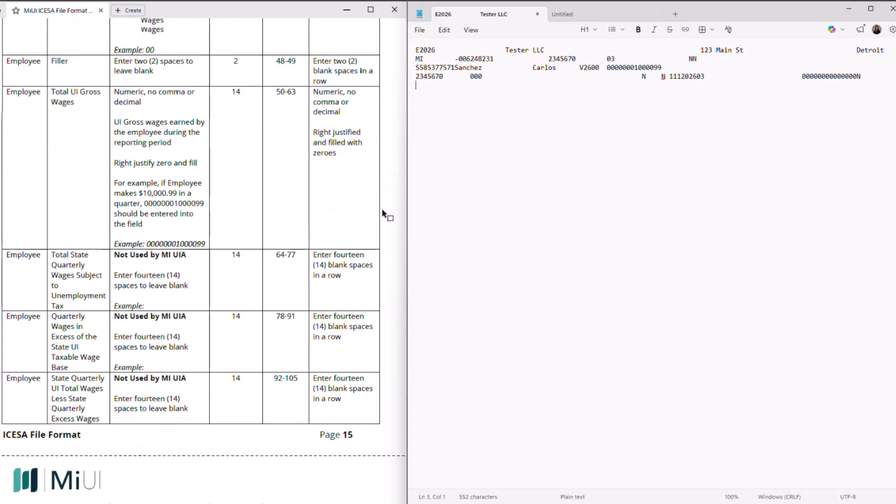
Begin the third line with S followed by the second employee's nine-digit SSN
scroll(384, 215, up, 10)
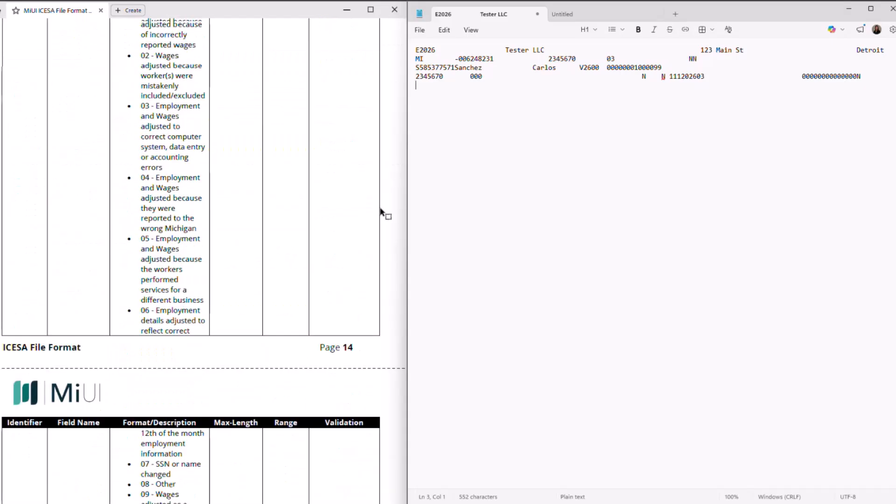
scroll(384, 213, up, 10)
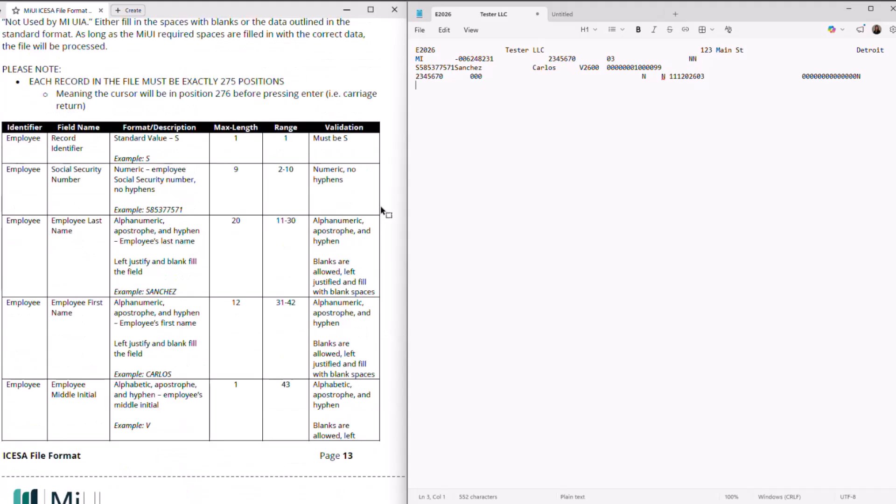
scroll(384, 213, up, 3)
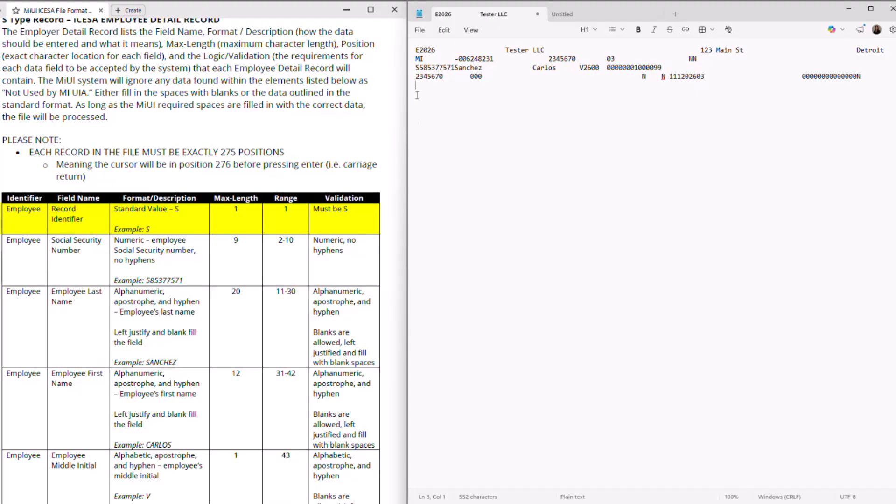
text(S)
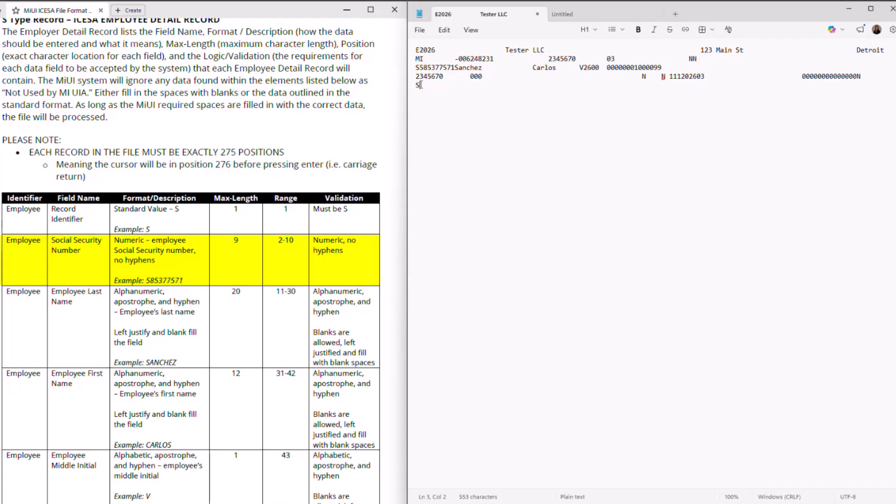
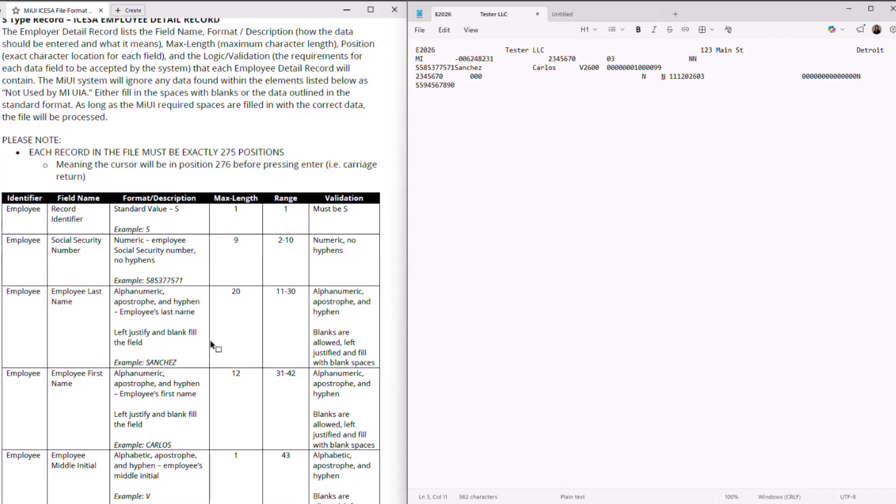
Enter the employee's last name padded to 20 characters and first name padded to 12
scroll(212, 345, down, 3)
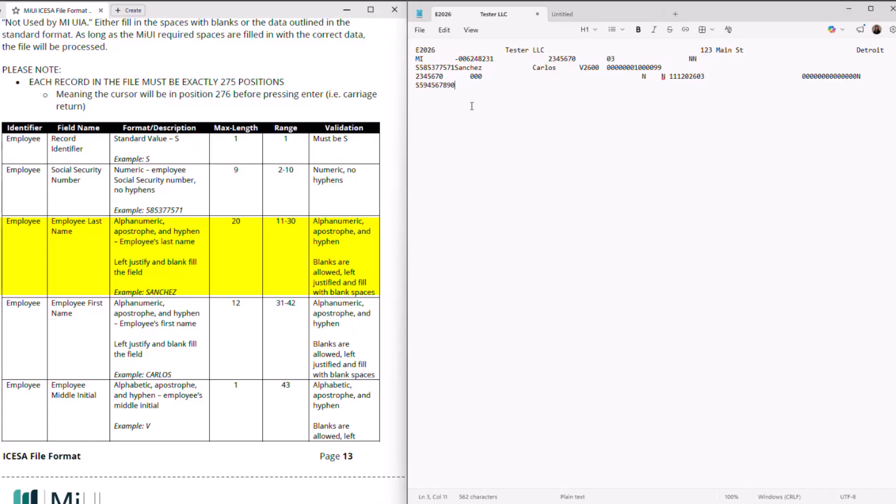
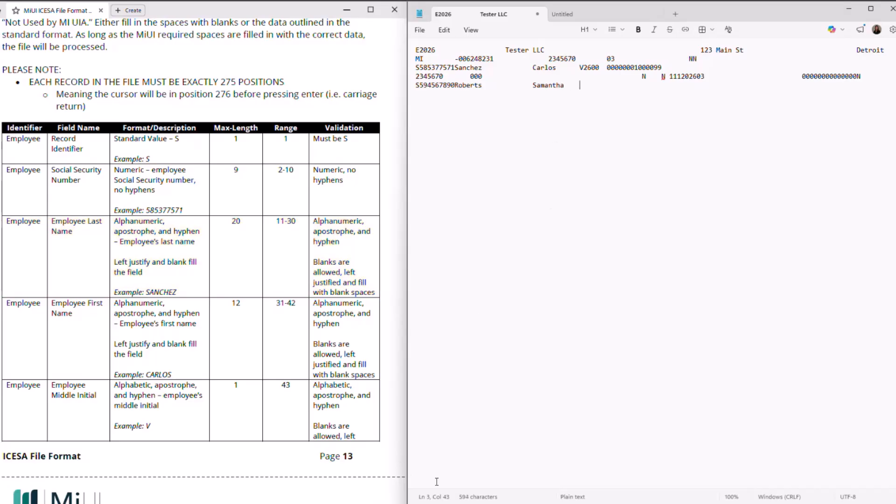
scroll(340, 427, down, 4)
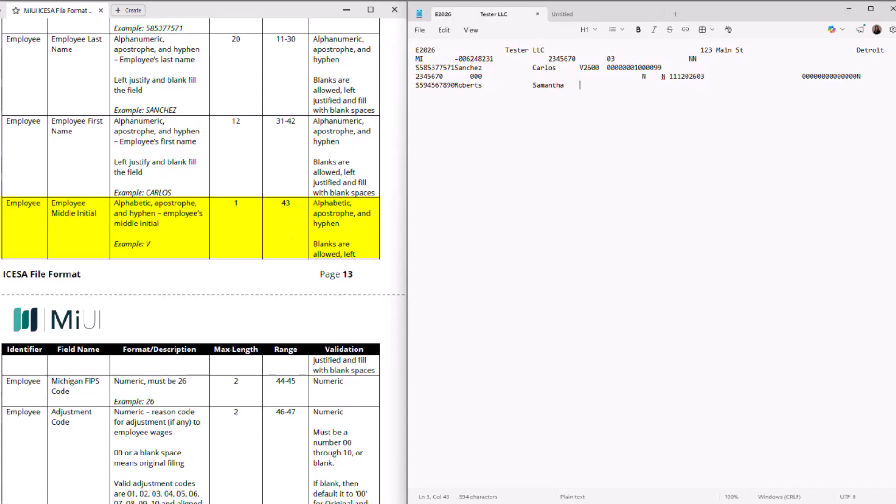
Add the employee's middle initial, Michigan FIPS code 26 and adjustment code 10
text(B)
scroll(369, 278, down, 1)
scroll(368, 278, down, 2)
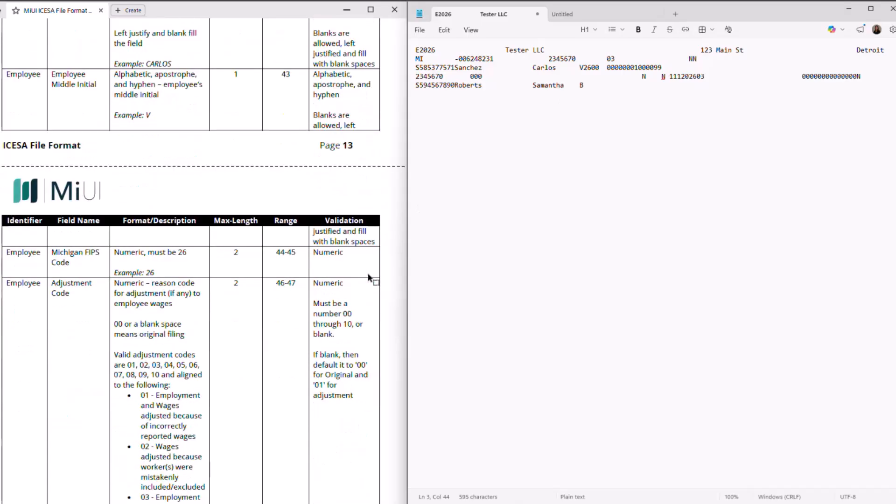
scroll(368, 278, down, 1)
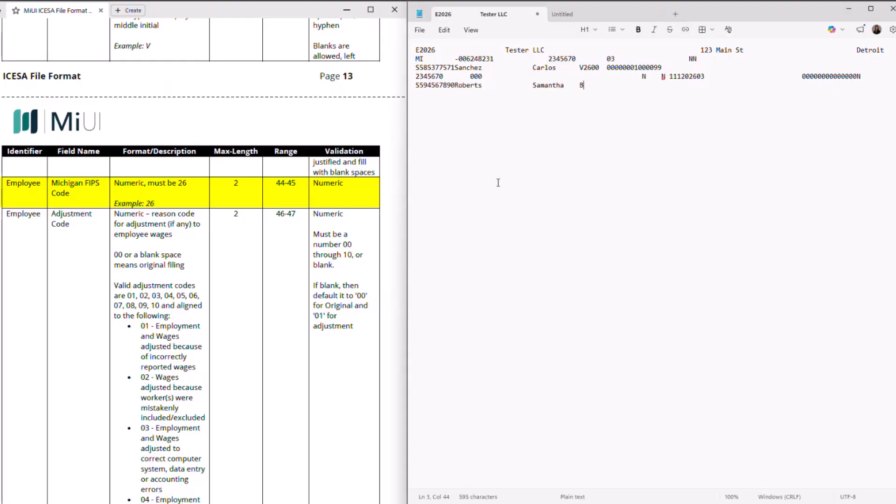
text(26)
scroll(356, 254, down, 3)
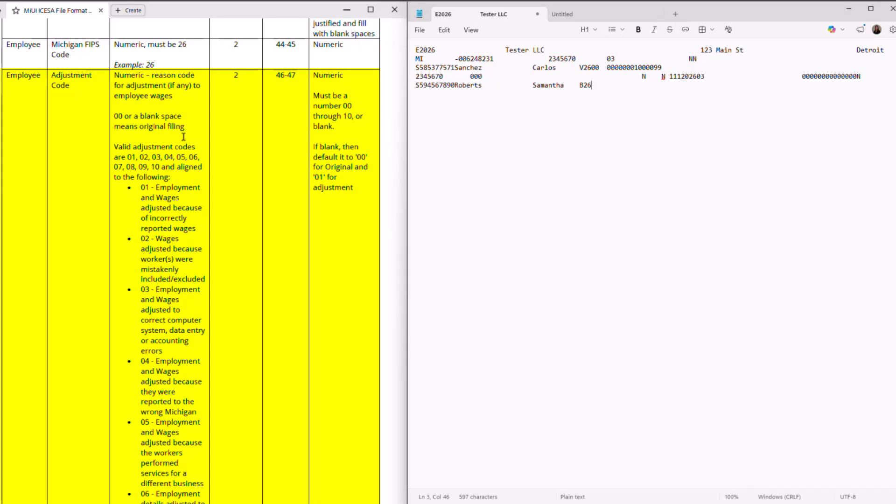
scroll(217, 206, down, 1)
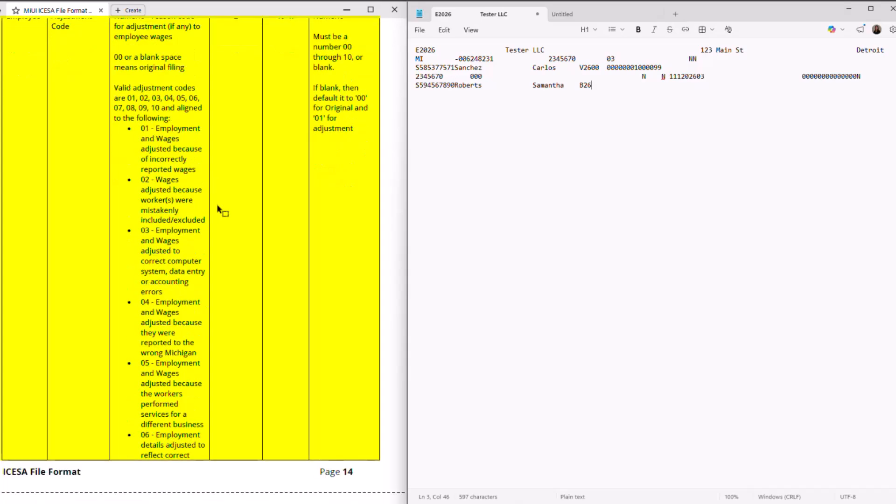
scroll(218, 209, down, 2)
scroll(218, 209, down, 2)
scroll(218, 212, down, 4)
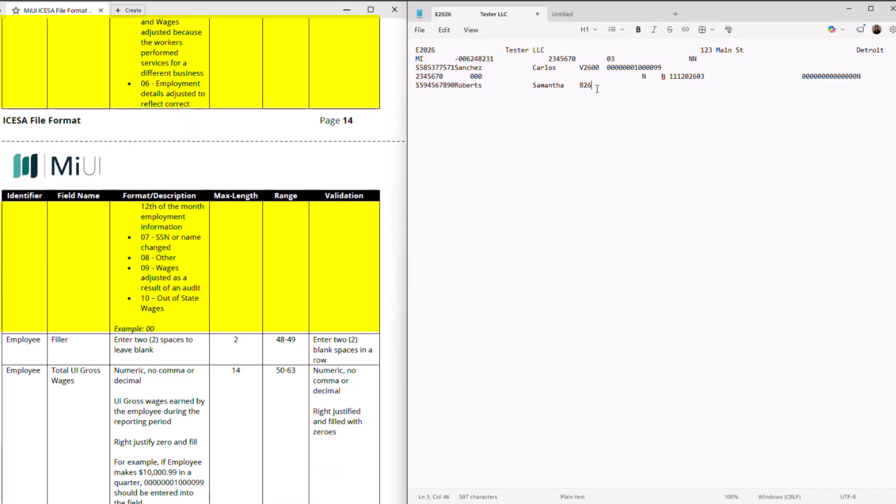
text(10)
click(298, 302)
scroll(297, 303, down, 2)
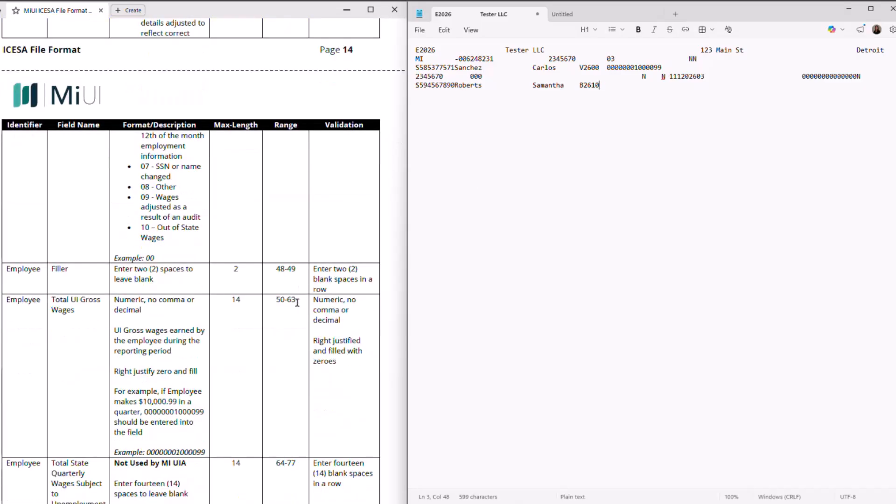
scroll(298, 302, down, 2)
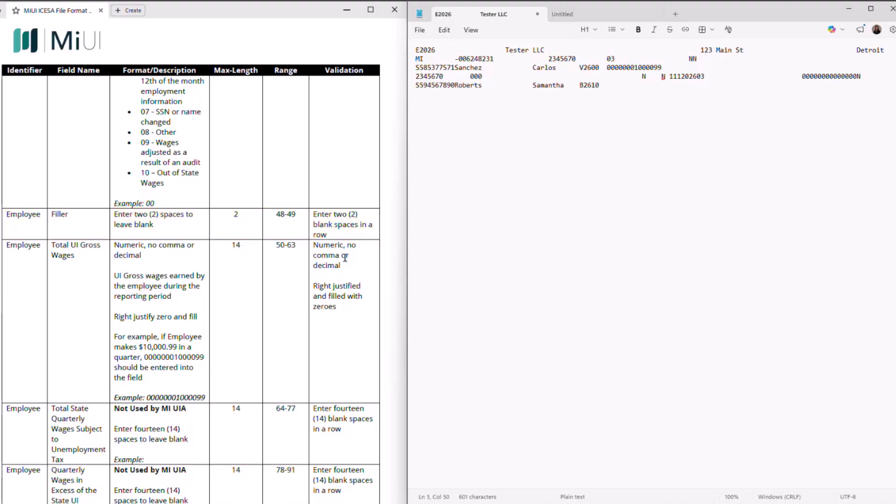
scroll(344, 259, down, 2)
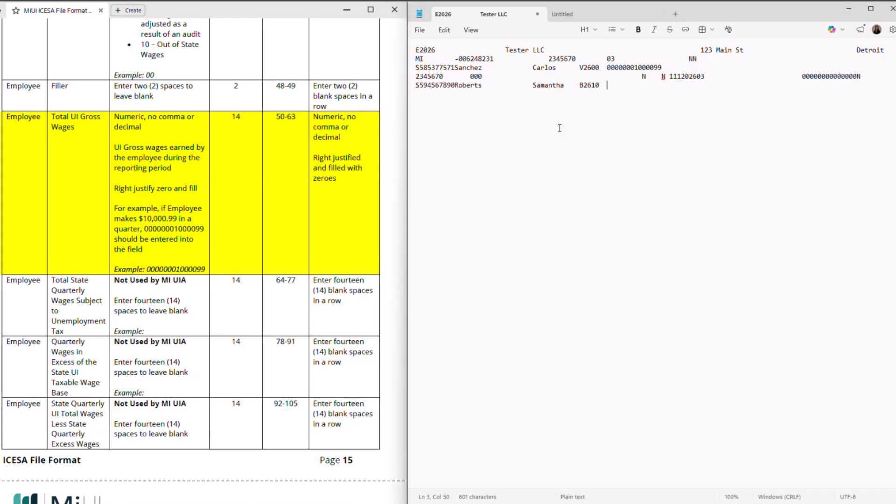
text(00000001000099)
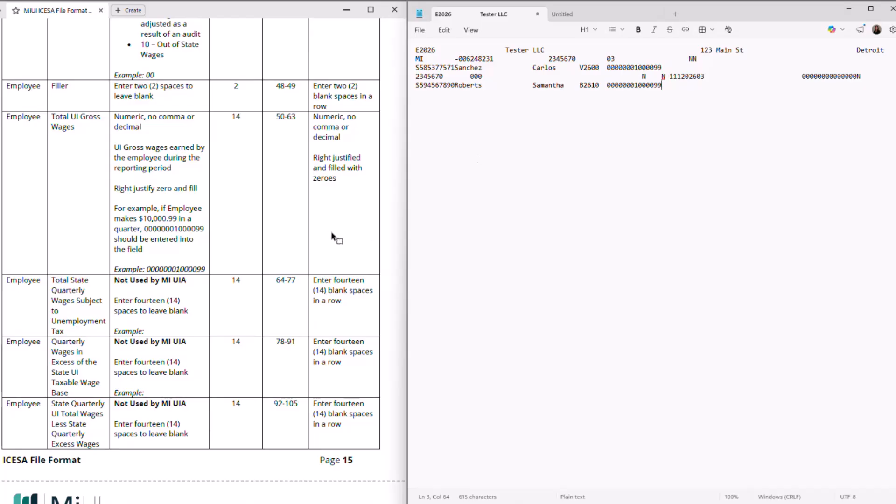
scroll(342, 237, down, 2)
scroll(339, 233, down, 2)
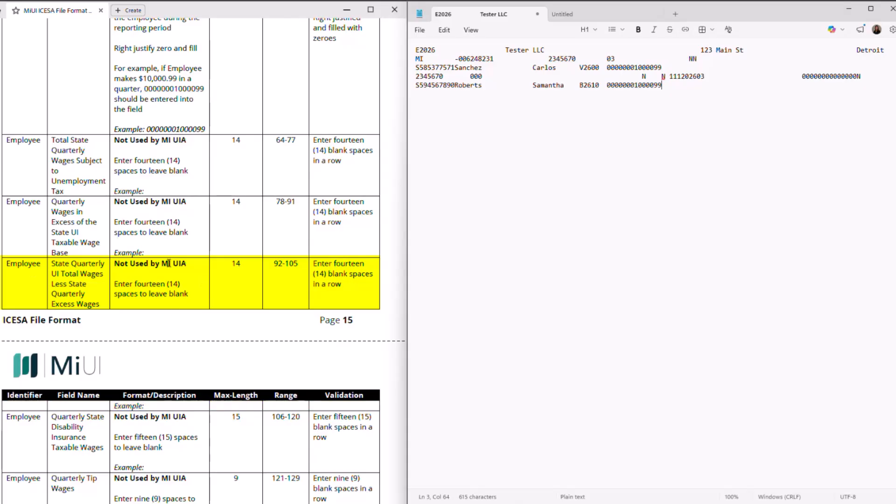
scroll(169, 260, down, 5)
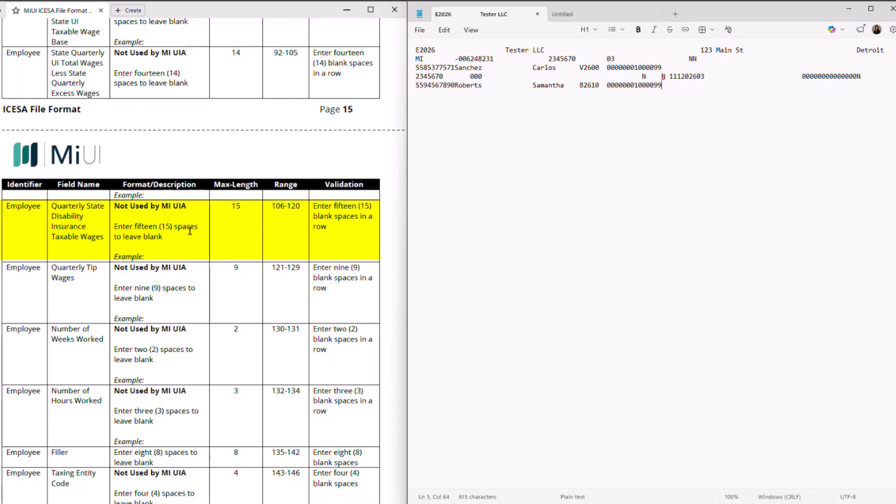
scroll(190, 231, down, 3)
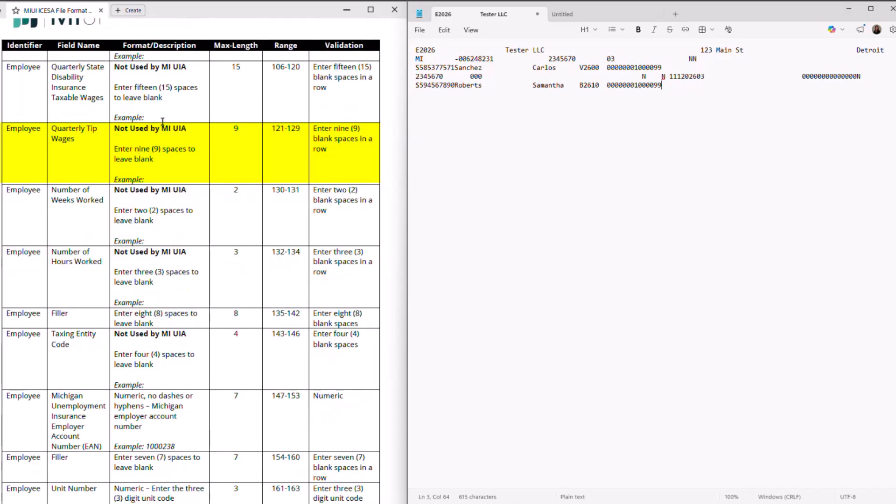
scroll(163, 121, down, 2)
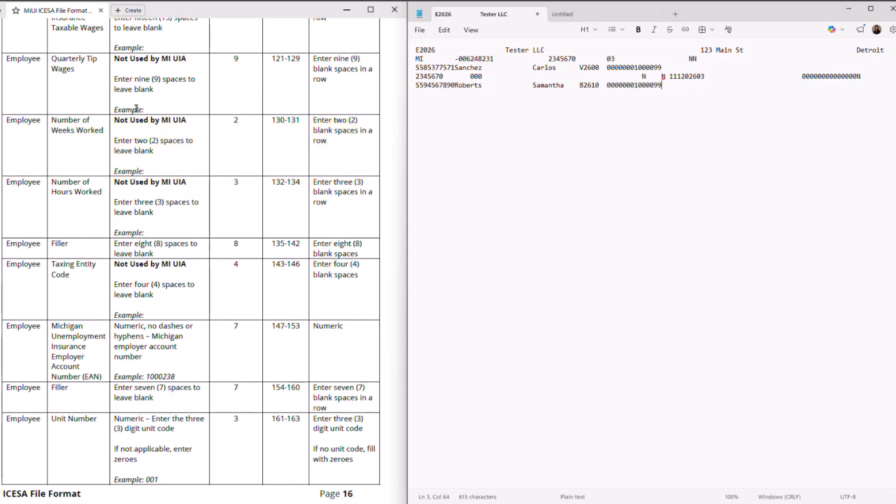
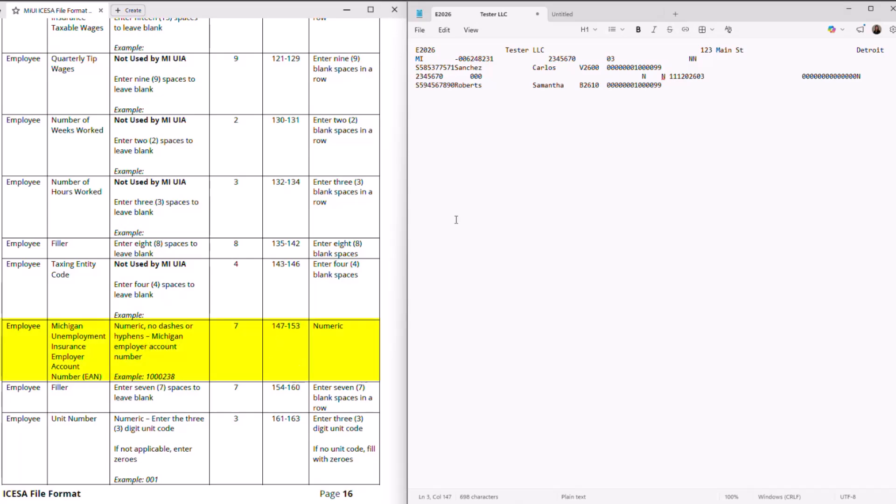
Add employer account number 2345670, unit number 000, and blank filler spaces for state taxable wages
text(2345670)
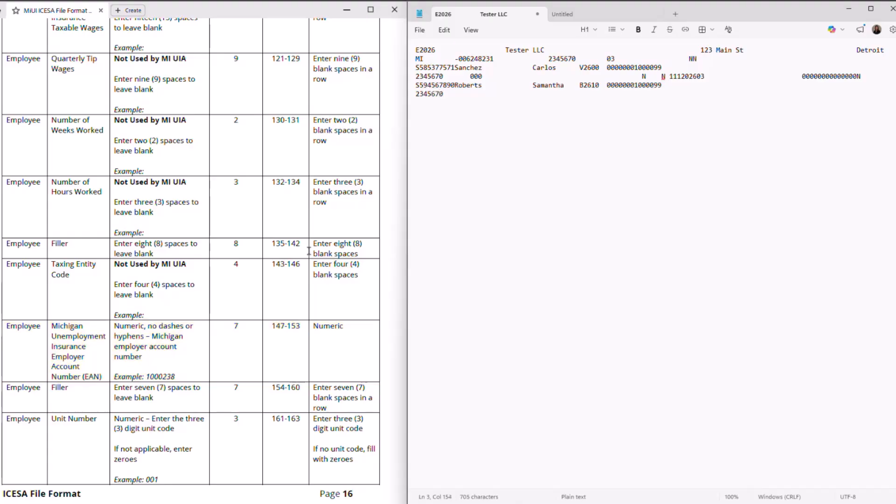
scroll(248, 310, down, 3)
scroll(249, 315, down, 1)
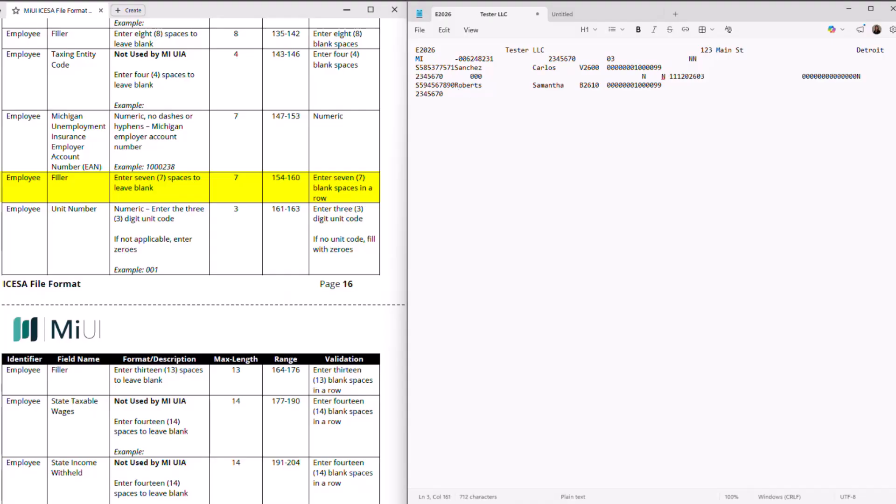
scroll(296, 211, down, 3)
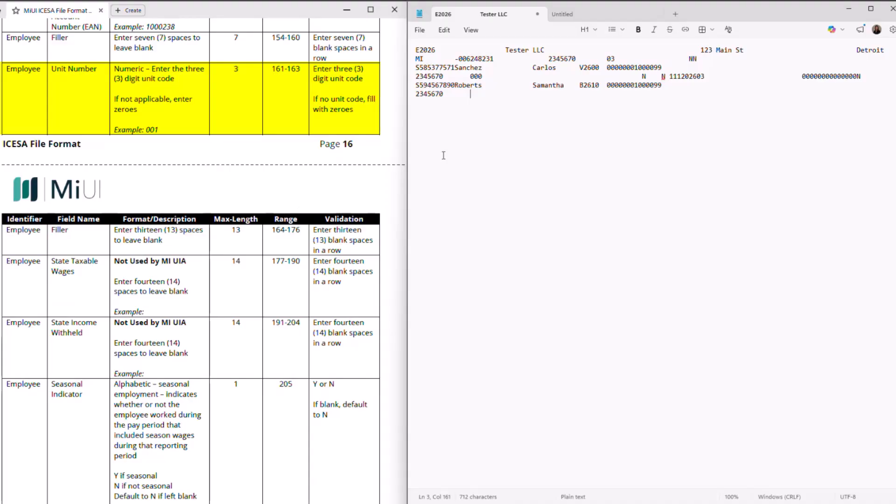
text(000)
scroll(92, 245, down, 1)
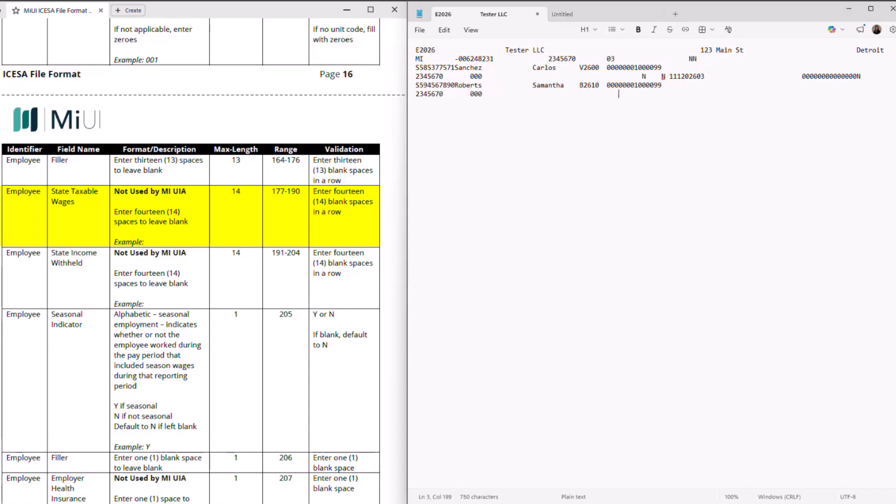
Enter N for the seasonal indicator followed by blank filler spaces for the unused codes
scroll(81, 154, down, 4)
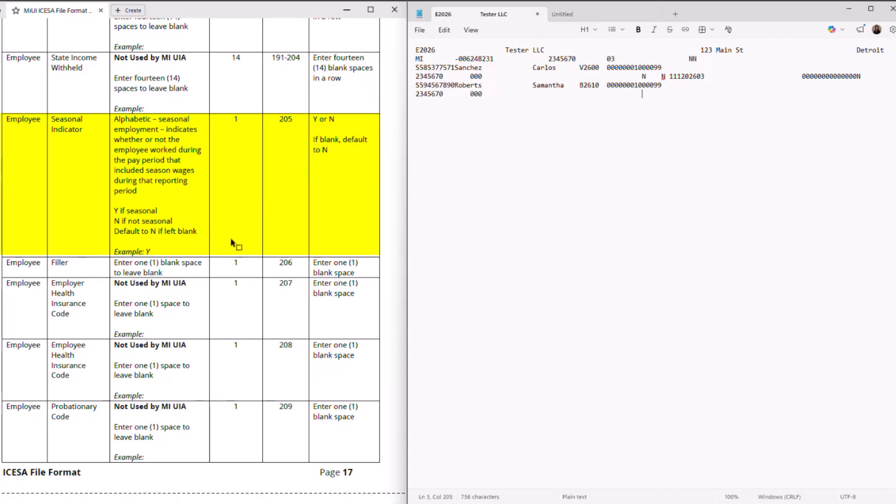
text(N)
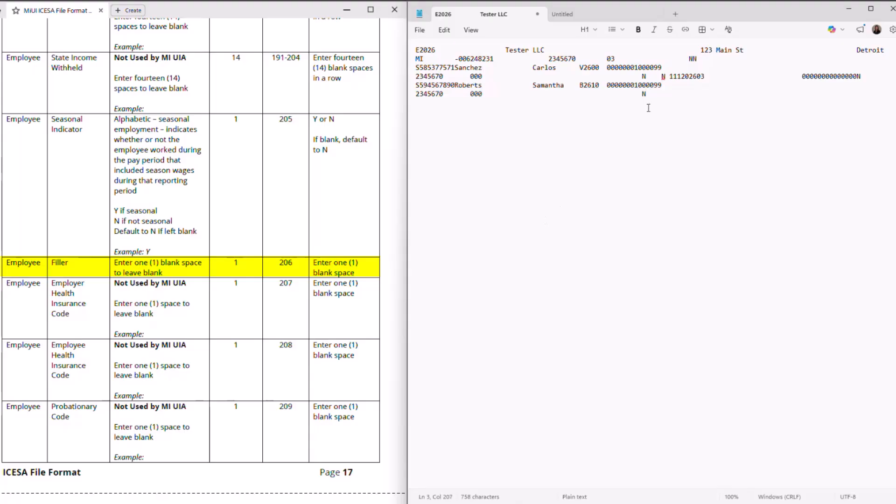
click(380, 300)
scroll(379, 301, down, 1)
scroll(379, 301, down, 2)
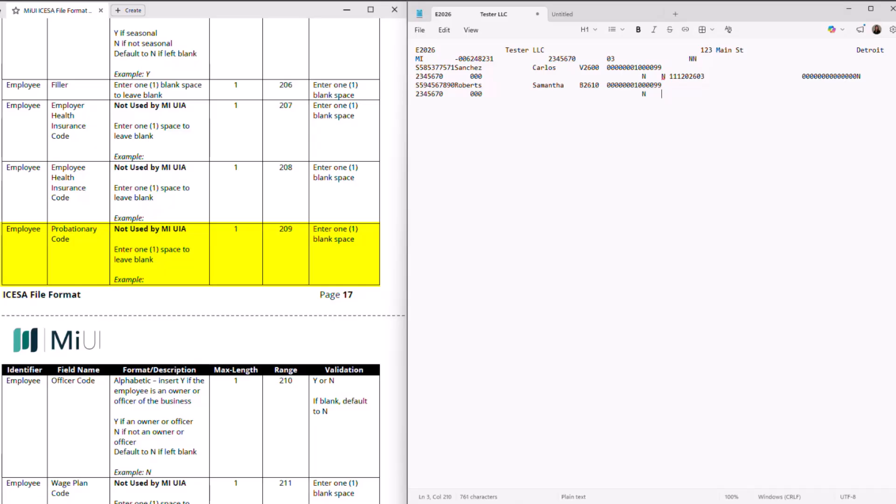
scroll(362, 232, down, 3)
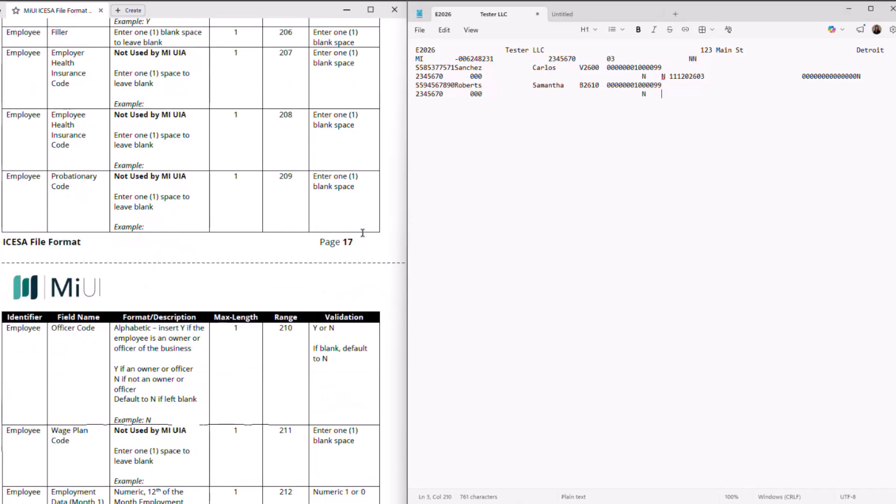
scroll(362, 232, down, 2)
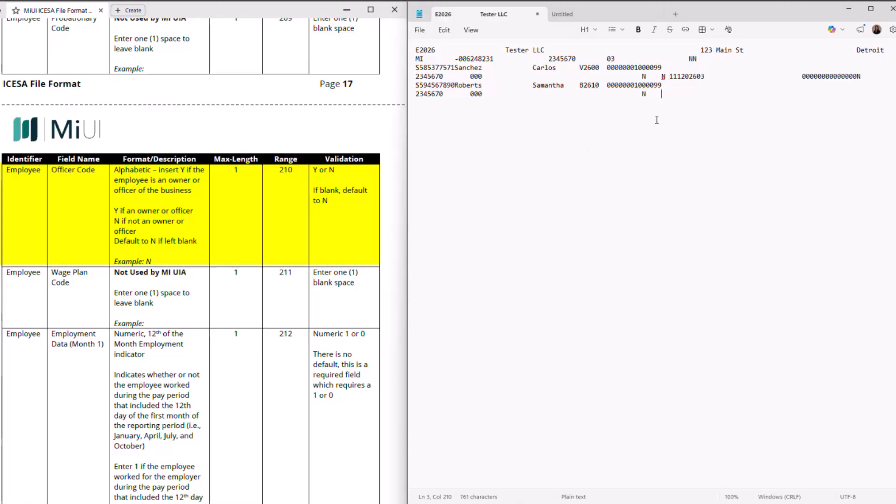
Enter N for the officer code and a blank space for the wage plan code
text(N)
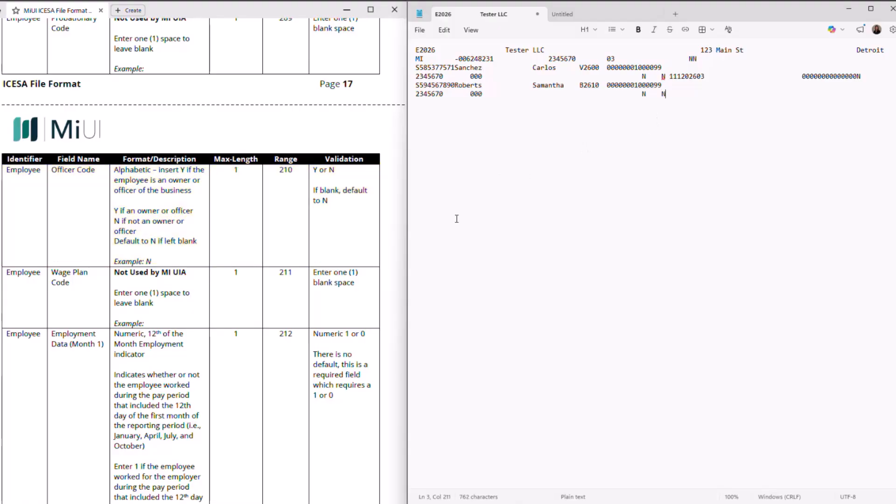
scroll(289, 300, down, 3)
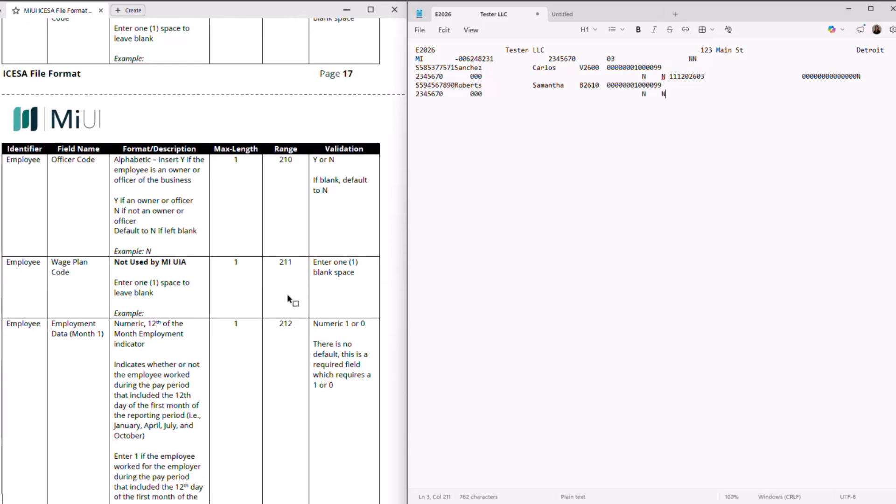
scroll(289, 300, down, 3)
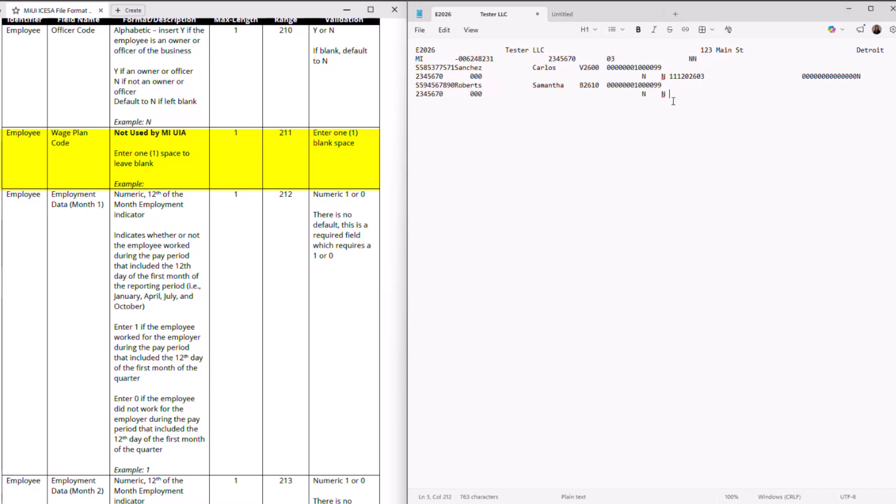
scroll(316, 247, down, 3)
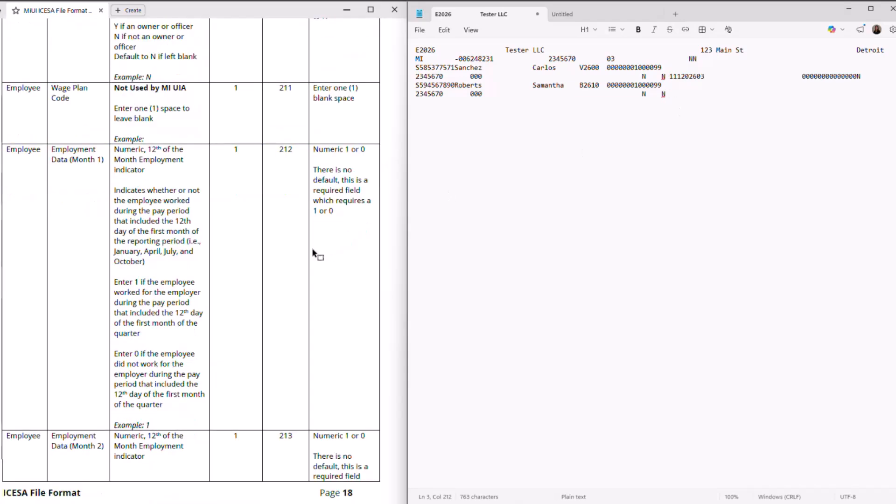
scroll(289, 141, down, 9)
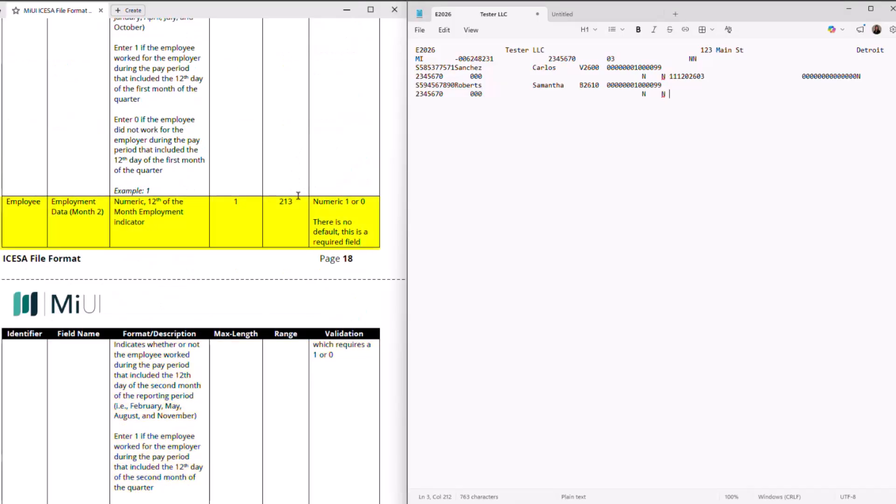
scroll(299, 200, down, 7)
scroll(300, 203, down, 8)
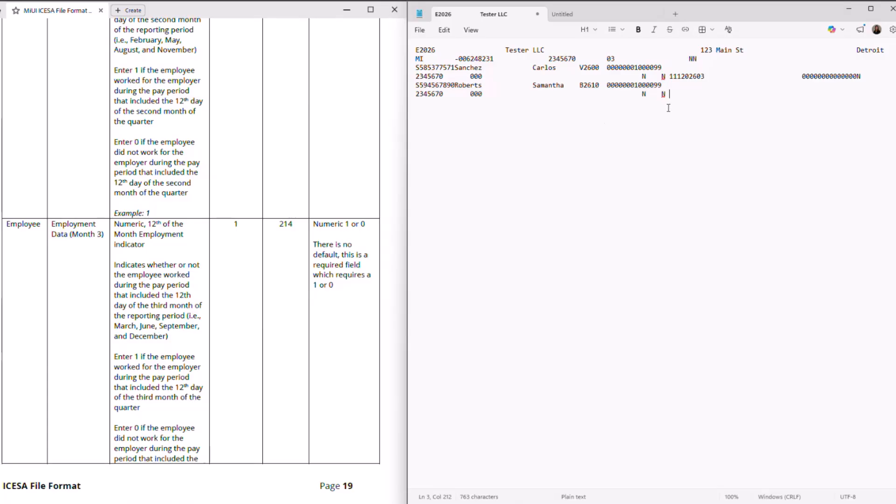
Enter employment-month flags 111, reporting period 202603, and twelve blank separation-date spaces
text(111)
scroll(386, 282, down, 5)
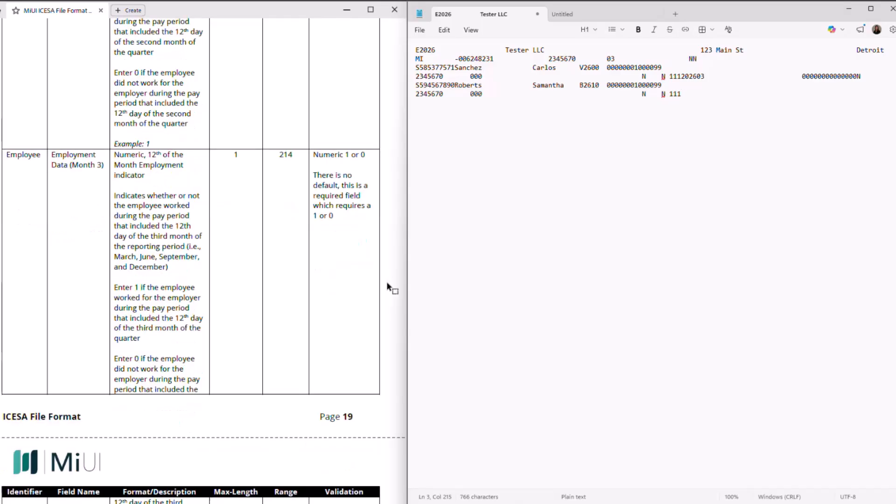
scroll(386, 281, down, 2)
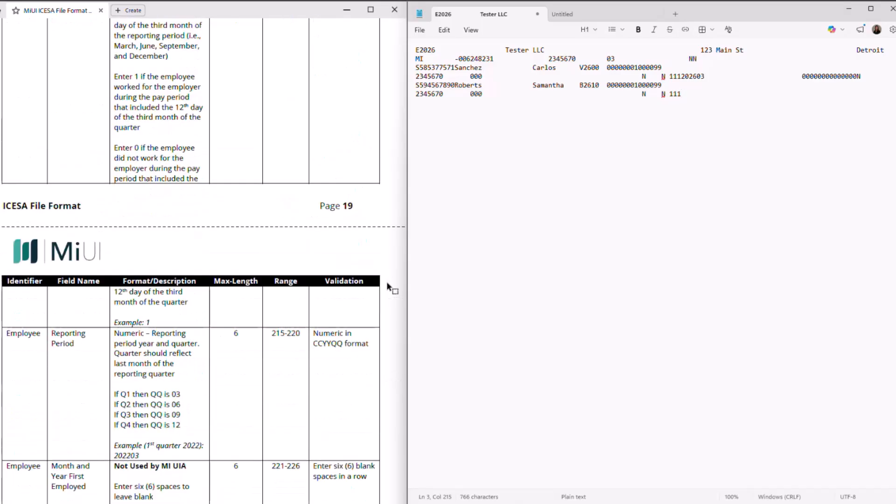
scroll(386, 282, down, 2)
scroll(386, 283, down, 1)
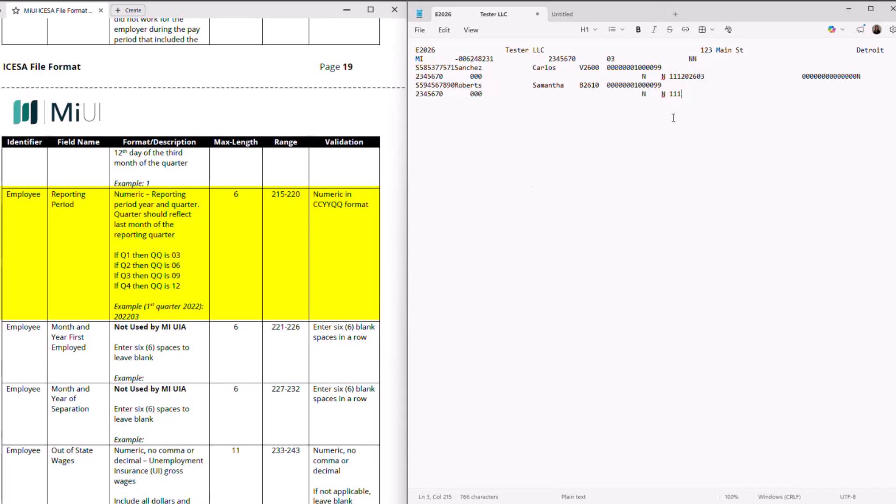
text(202603)
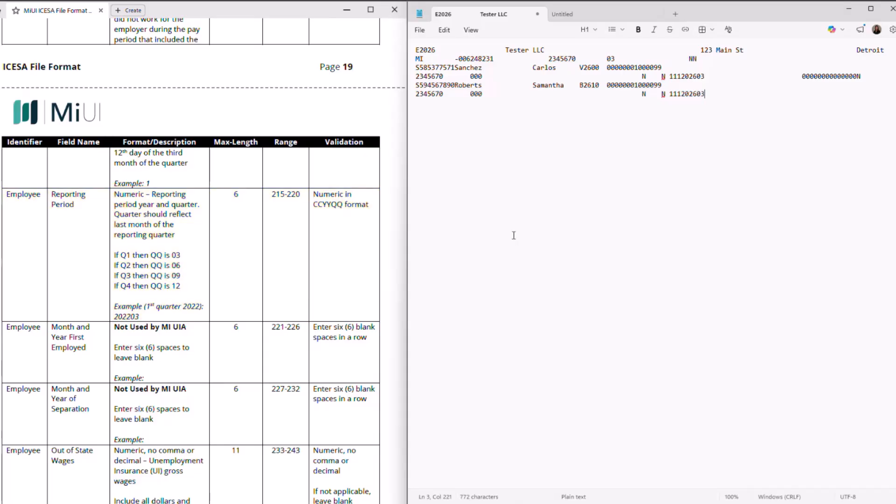
scroll(329, 304, down, 2)
scroll(332, 299, down, 2)
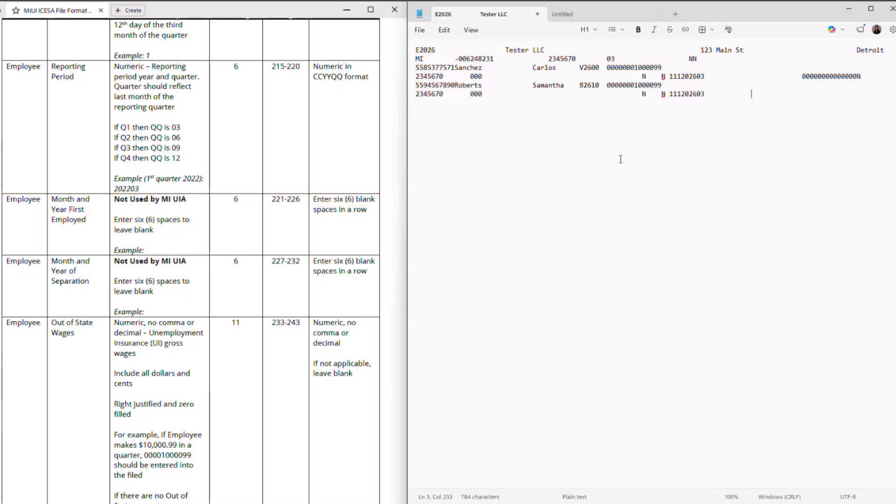
scroll(240, 320, down, 5)
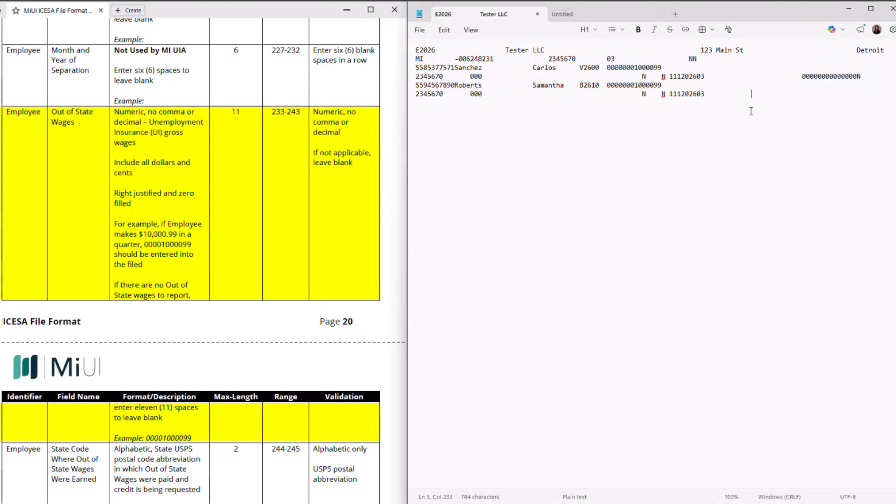
text(000010000999)
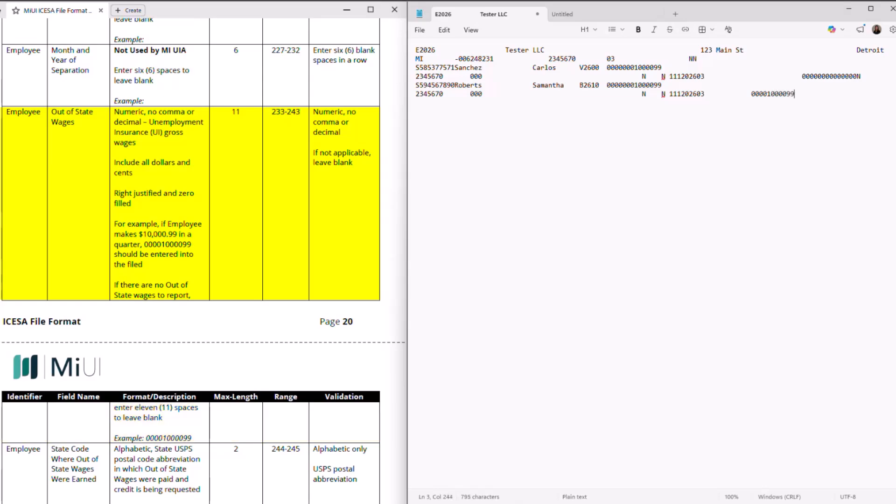
scroll(260, 219, down, 2)
scroll(260, 219, down, 3)
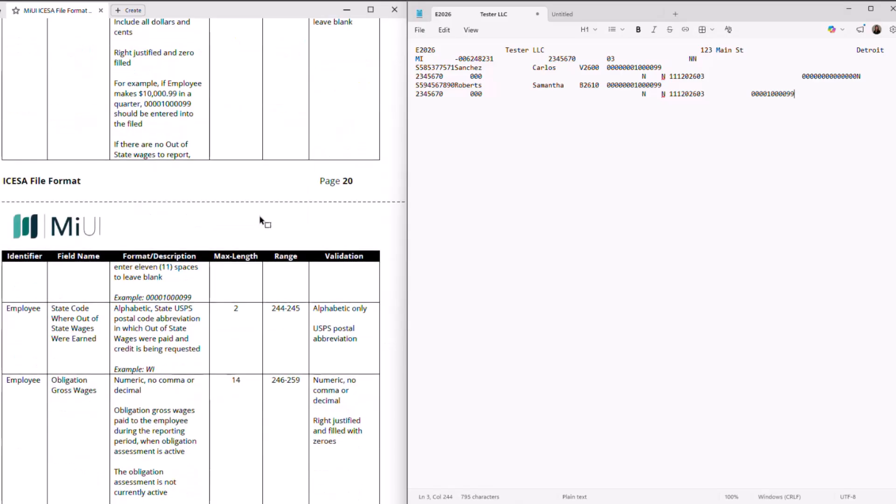
scroll(260, 219, down, 2)
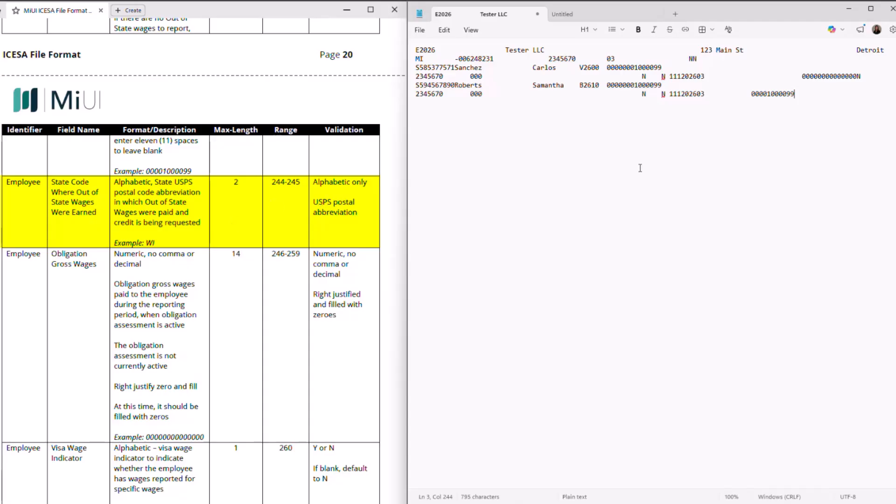
text(WI)
Add fourteen zeros for obligation gross wages and N for the visa wage indicator
scroll(368, 243, down, 2)
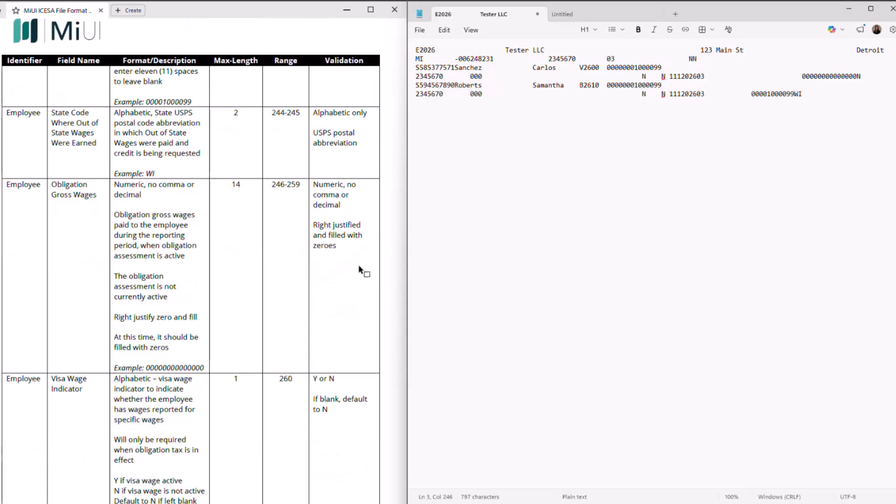
scroll(359, 268, down, 2)
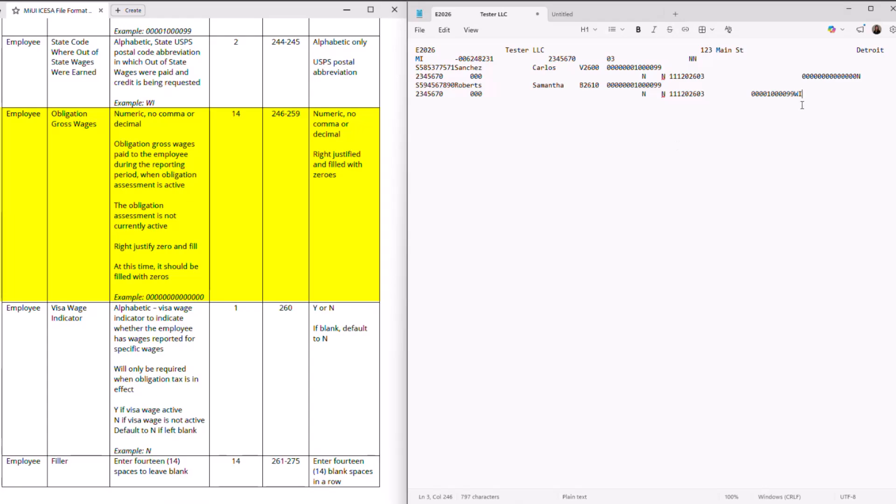
text(00000000000000)
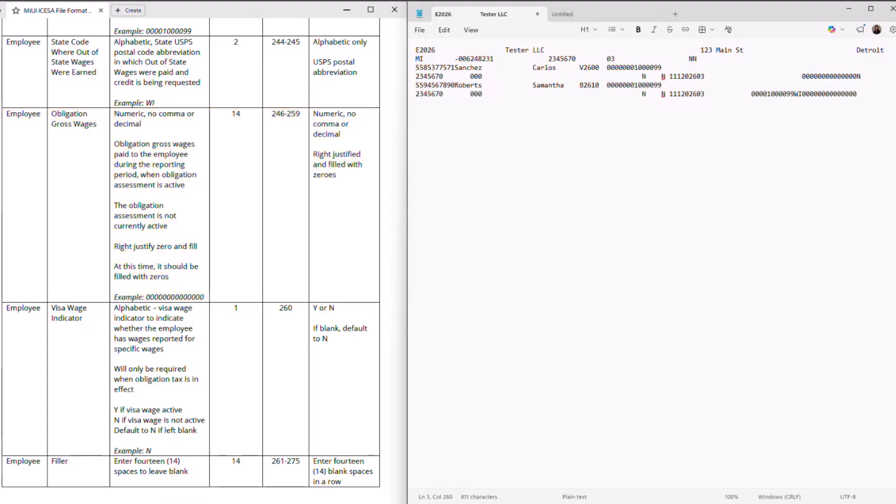
scroll(63, 152, down, 3)
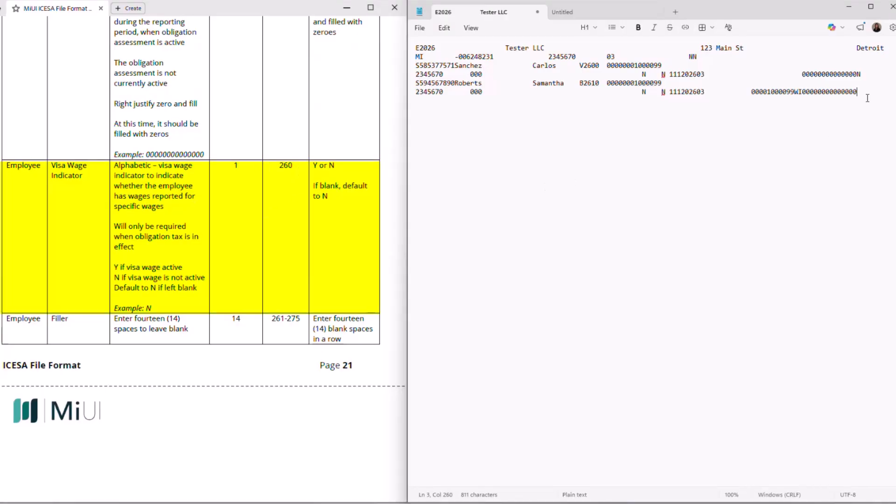
text(N)
scroll(341, 301, down, 3)
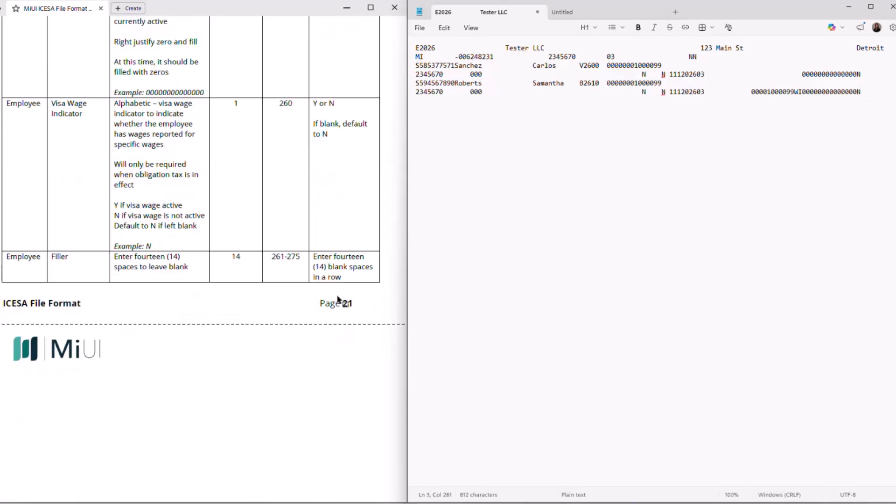